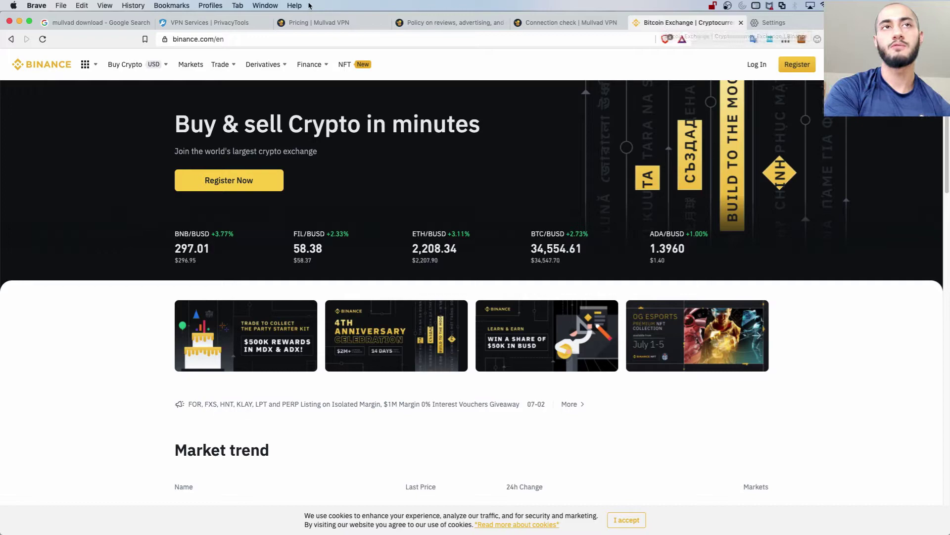
Step: Switch to the 'Pricing | Mullvad VPN' tab showing the €5-per-month plans
{"action": "left_click", "coordinate": [354, 27]}
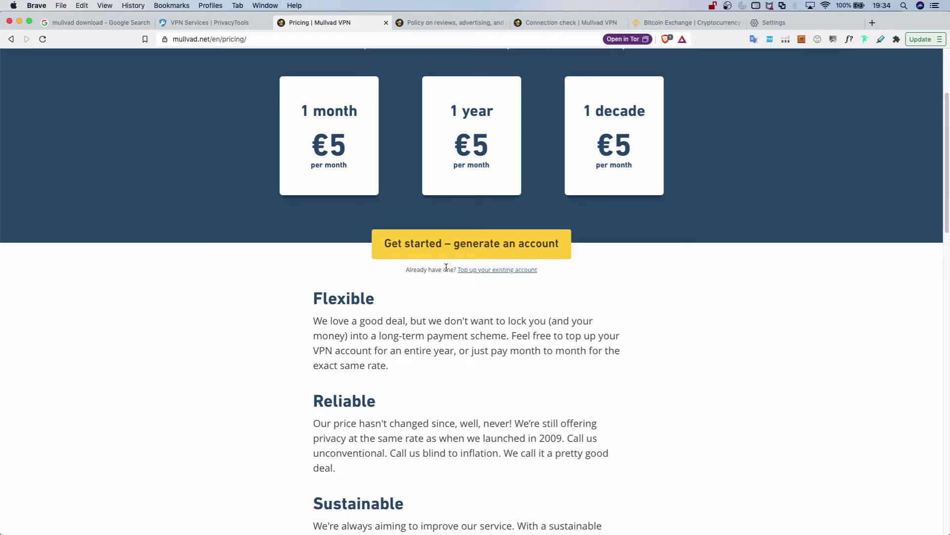
Step: Read through the PrivacyTools VPN services review of Mullvad
{"action": "left_click", "coordinate": [203, 23]}
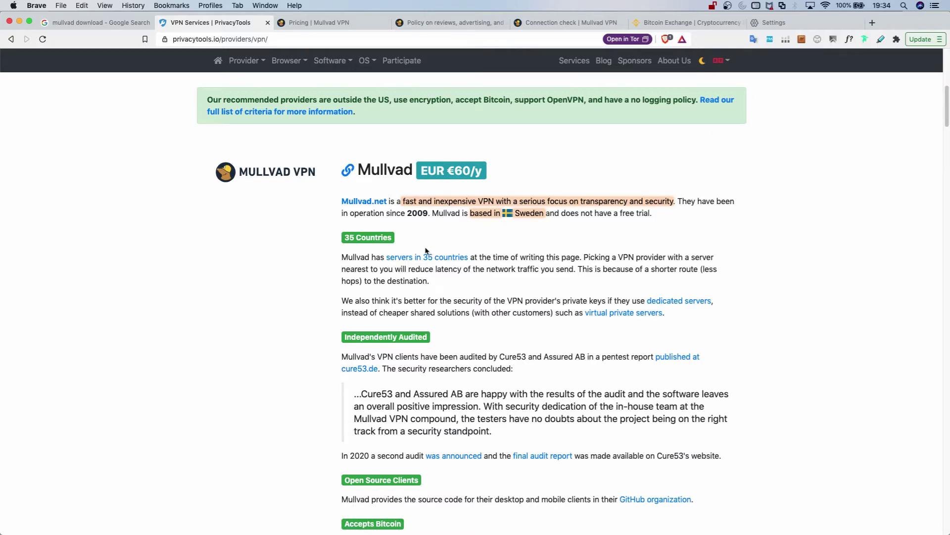
{"action": "scroll", "coordinate": [423, 251], "scroll_direction": "down", "scroll_amount": 2}
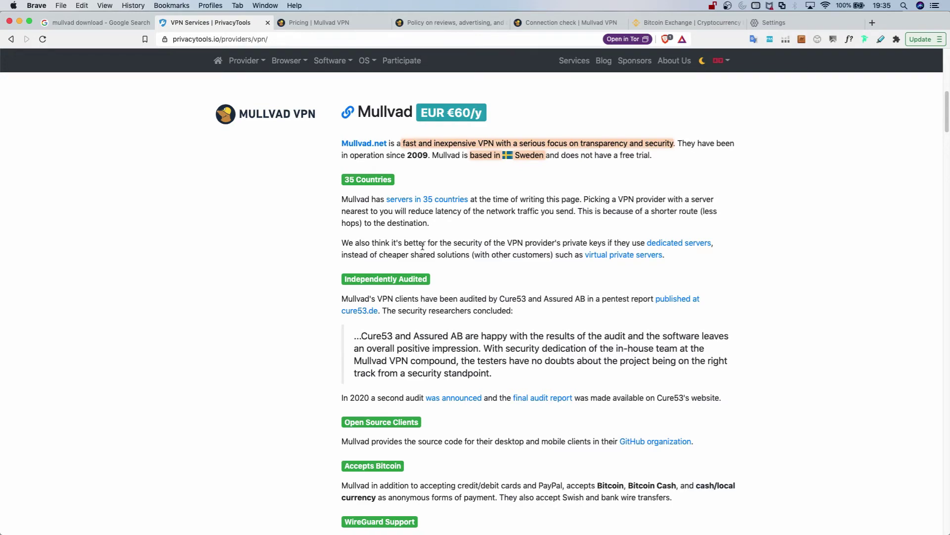
{"action": "scroll", "coordinate": [423, 246], "scroll_direction": "down", "scroll_amount": 1}
{"action": "scroll", "coordinate": [422, 248], "scroll_direction": "down", "scroll_amount": 2}
{"action": "scroll", "coordinate": [421, 250], "scroll_direction": "down", "scroll_amount": 9}
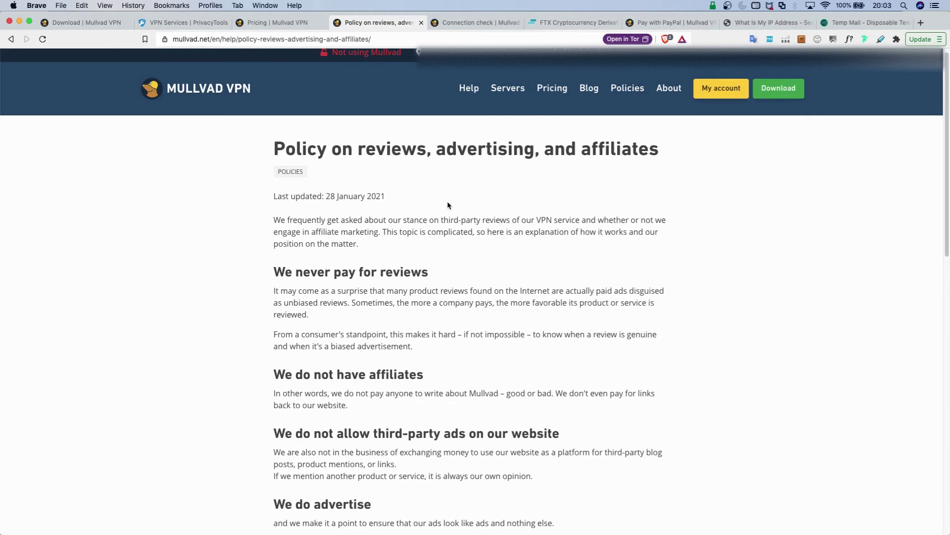
{"action": "scroll", "coordinate": [449, 205], "scroll_direction": "down", "scroll_amount": 2}
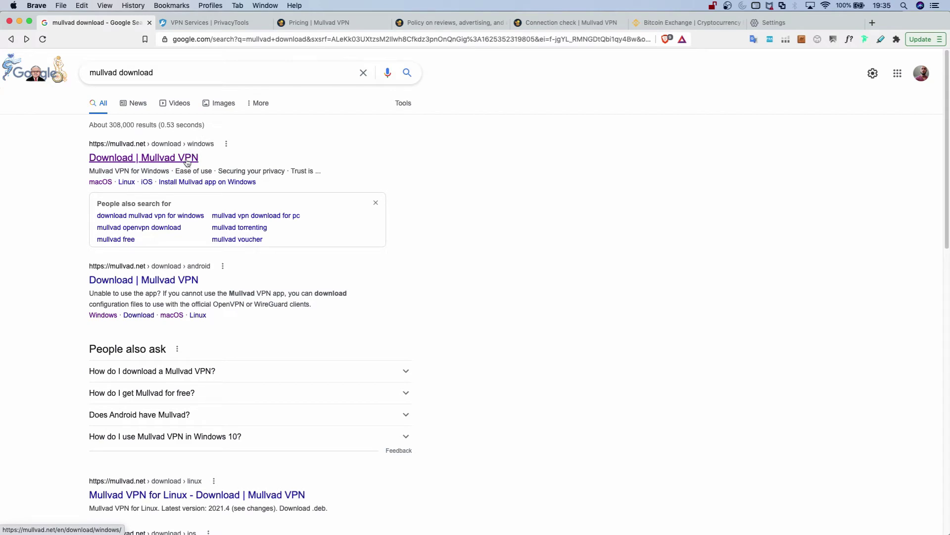
Step: Open the 'Download | Mullvad VPN' result and show its macOS 2021.4 download
{"action": "left_click", "coordinate": [187, 158]}
{"action": "scroll", "coordinate": [299, 246], "scroll_direction": "down", "scroll_amount": 1}
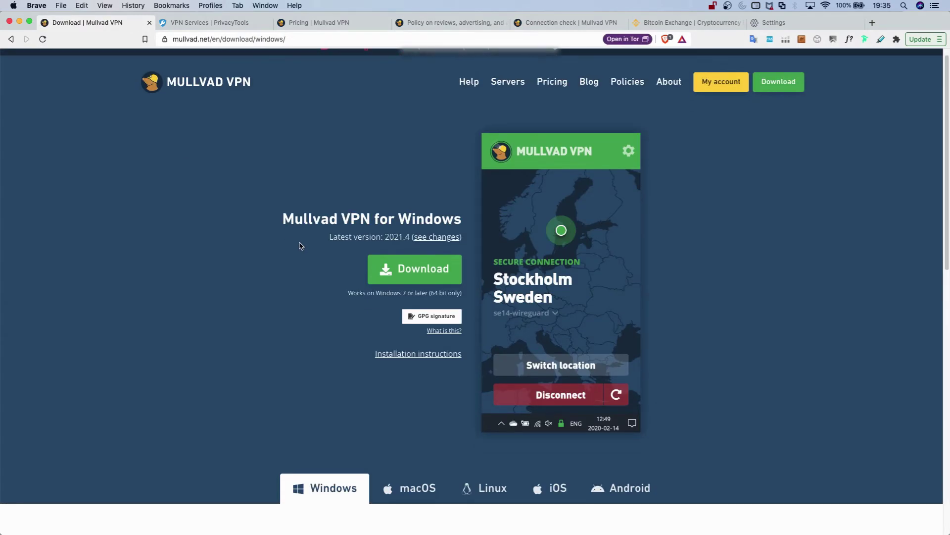
{"action": "scroll", "coordinate": [302, 248], "scroll_direction": "up", "scroll_amount": 1}
{"action": "scroll", "coordinate": [478, 270], "scroll_direction": "down", "scroll_amount": 15}
{"action": "scroll", "coordinate": [475, 269], "scroll_direction": "up", "scroll_amount": 15}
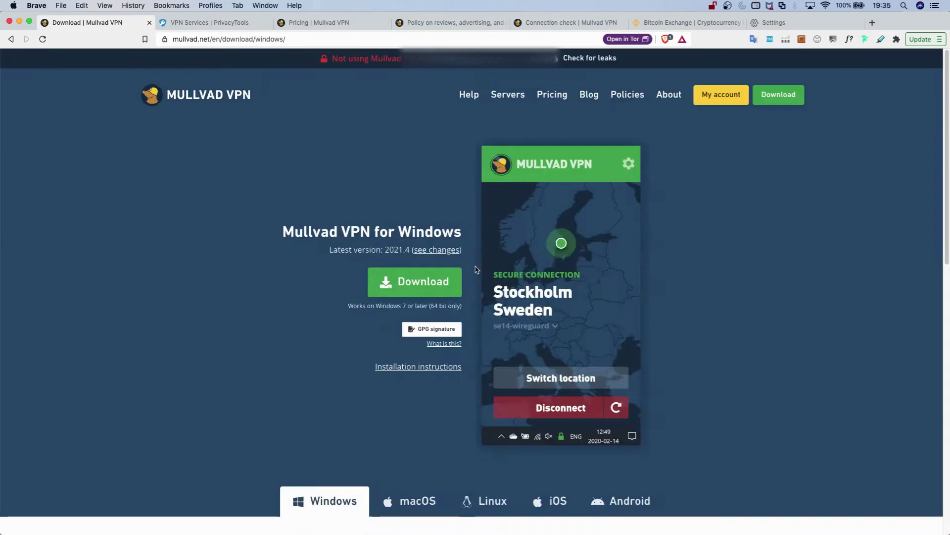
{"action": "scroll", "coordinate": [473, 282], "scroll_direction": "down", "scroll_amount": 4}
{"action": "scroll", "coordinate": [460, 316], "scroll_direction": "down", "scroll_amount": 1}
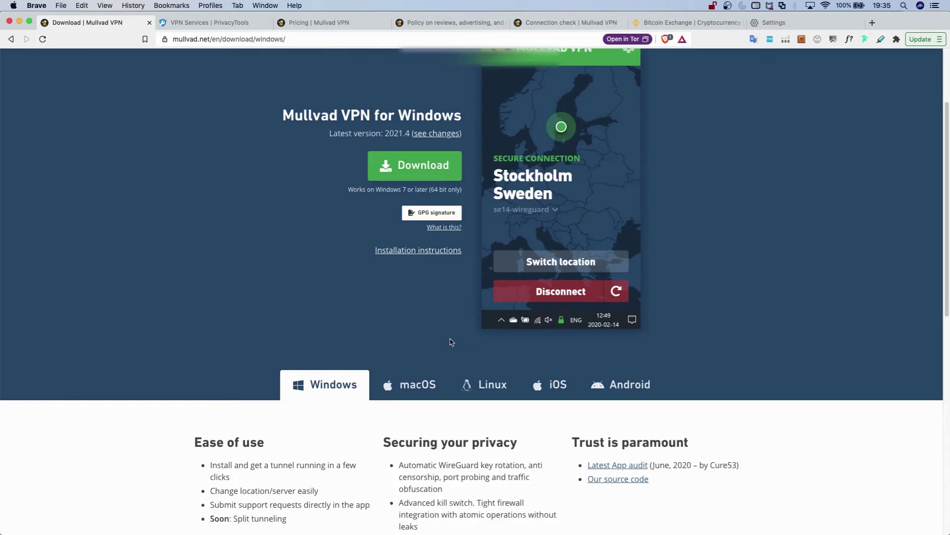
{"action": "left_click", "coordinate": [423, 374]}
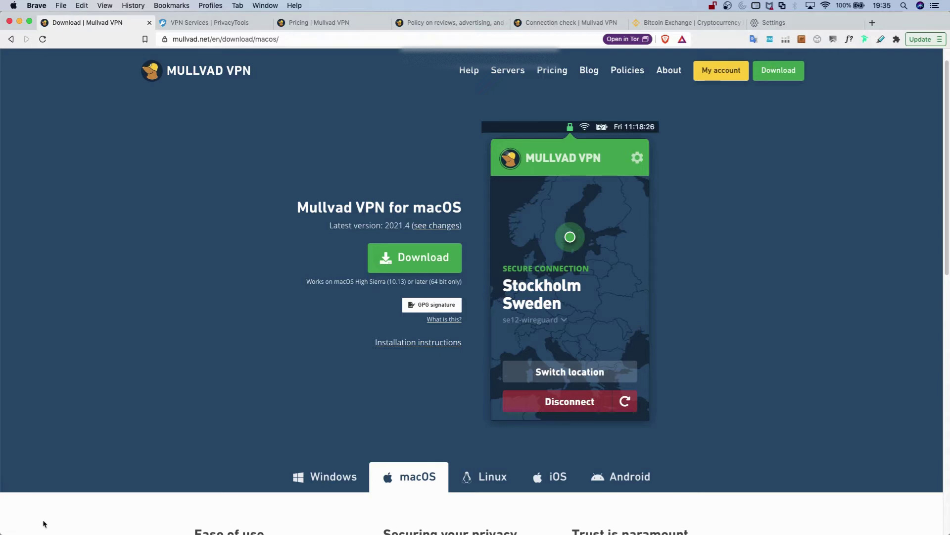
{"action": "mouse_move", "coordinate": [141, 529]}
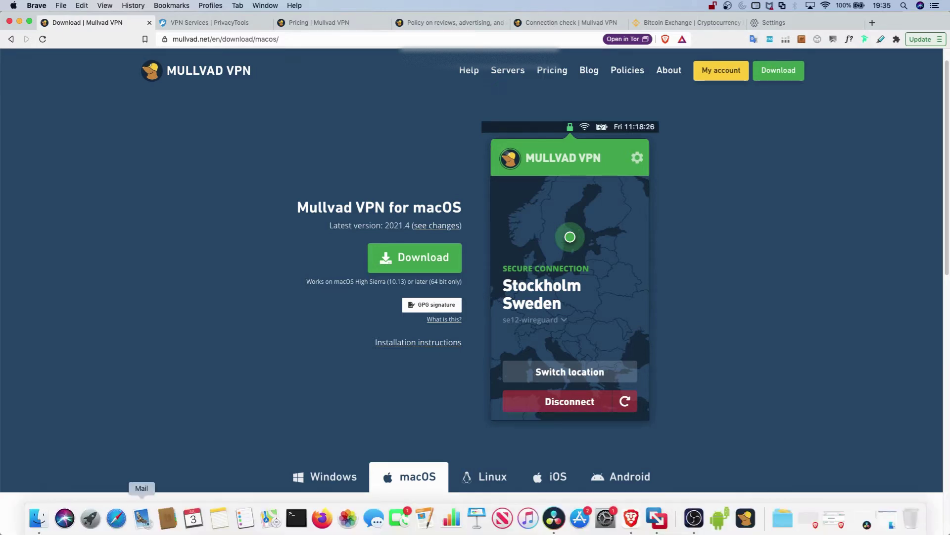
Step: Launch MullvadVPN-2021.4.pkg from Downloads and start the installation
{"action": "left_click", "coordinate": [38, 518]}
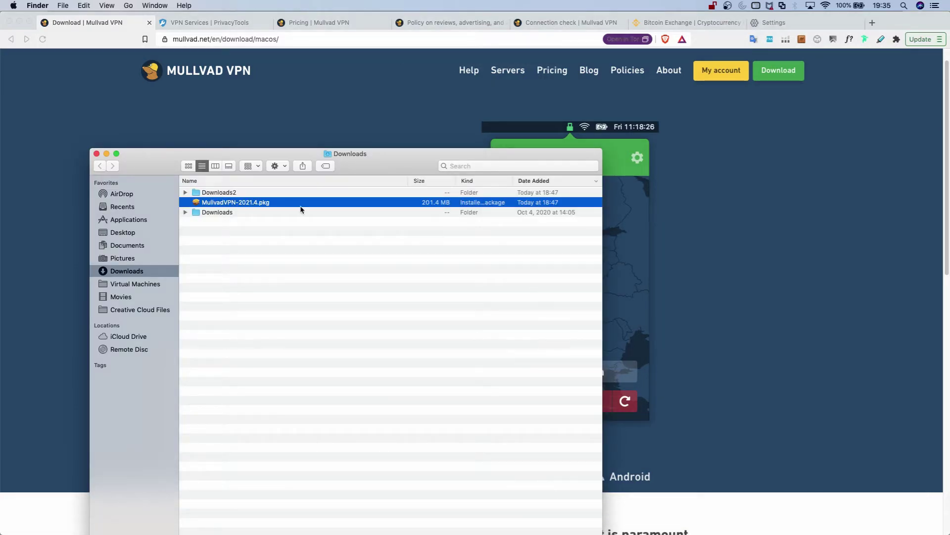
{"action": "double_click", "coordinate": [280, 205]}
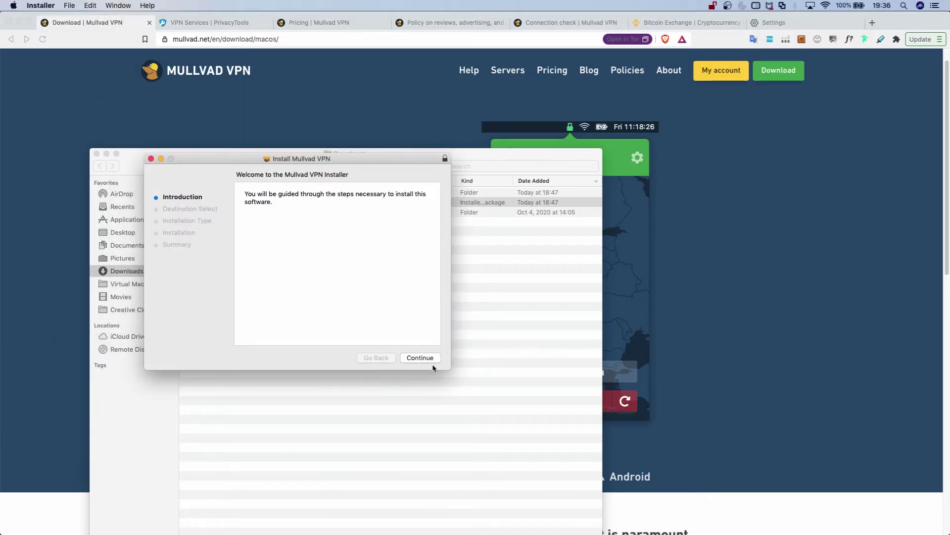
{"action": "left_click", "coordinate": [429, 359]}
{"action": "left_click", "coordinate": [425, 359]}
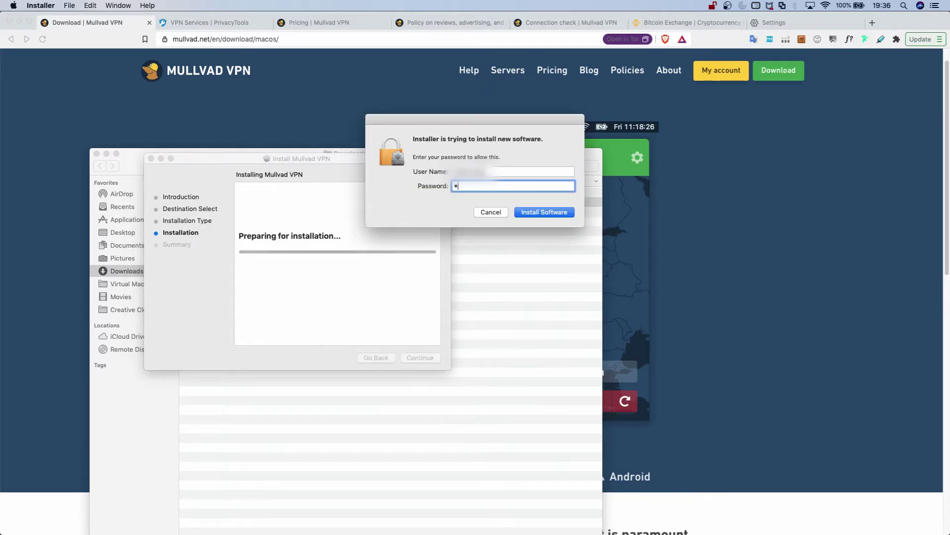
Step: Authorize the install with the password, then finish and keep the installer package
{"action": "type", "text": "••"}
{"action": "key", "text": "BackSpace"}
{"action": "key", "text": "BackSpace"}
{"action": "type", "text": "••"}
{"action": "key", "text": "BackSpace"}
{"action": "key", "text": "BackSpace"}
{"action": "type", "text": "••••••"}
{"action": "key", "text": "Return"}
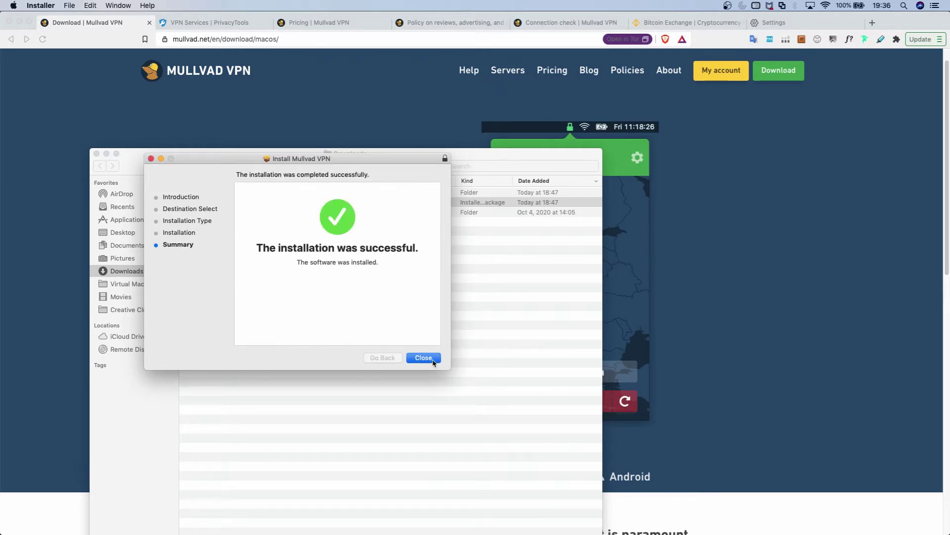
{"action": "left_click", "coordinate": [433, 360]}
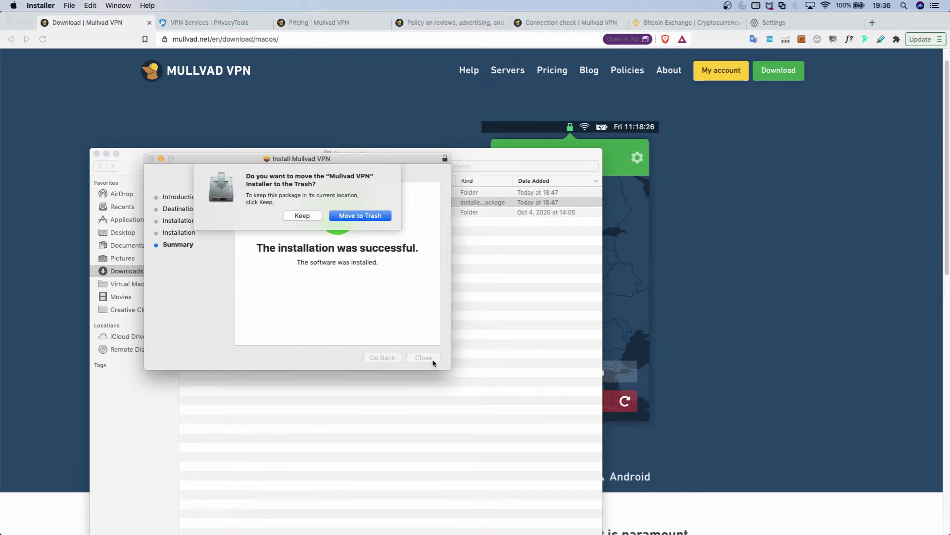
{"action": "left_click", "coordinate": [303, 216]}
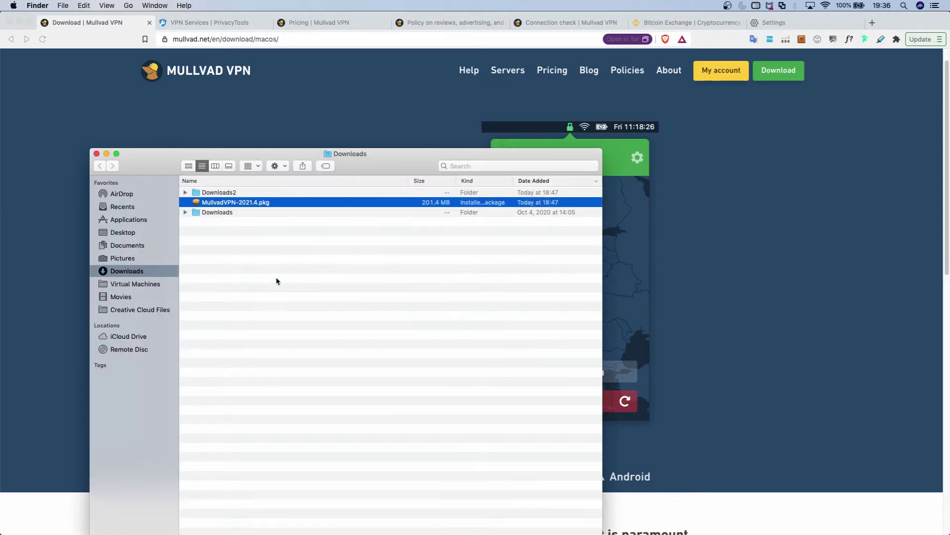
Step: Launch Mullvad VPN via Spotlight, create a new account, and copy its account number
{"action": "key", "text": "super+space"}
{"action": "type", "text": "muk"}
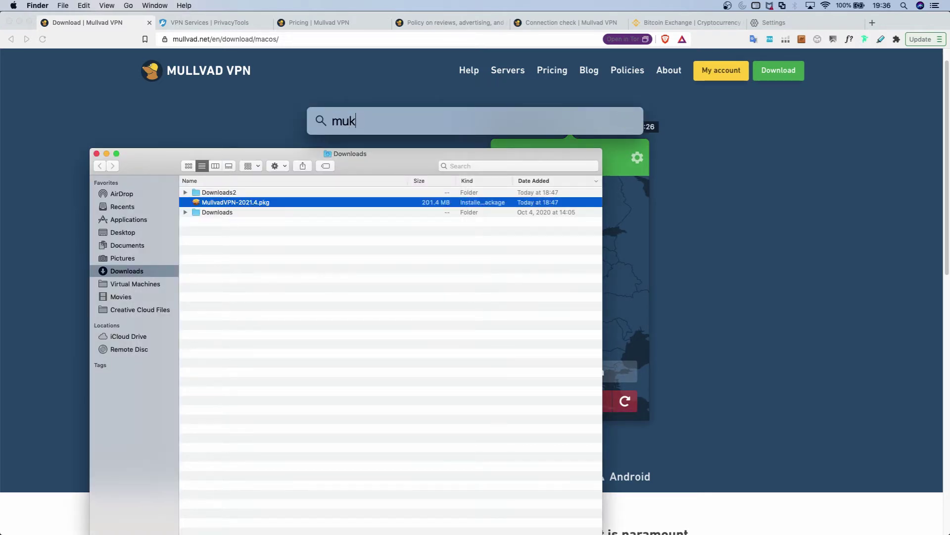
{"action": "key", "text": "BackSpace"}
{"action": "type", "text": "llvad VPN"}
{"action": "key", "text": "Return"}
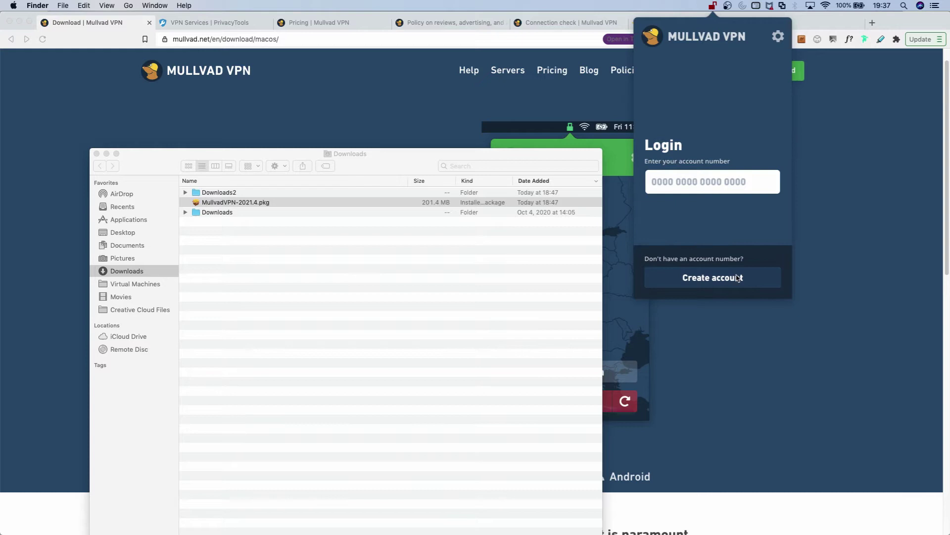
{"action": "left_click", "coordinate": [736, 276]}
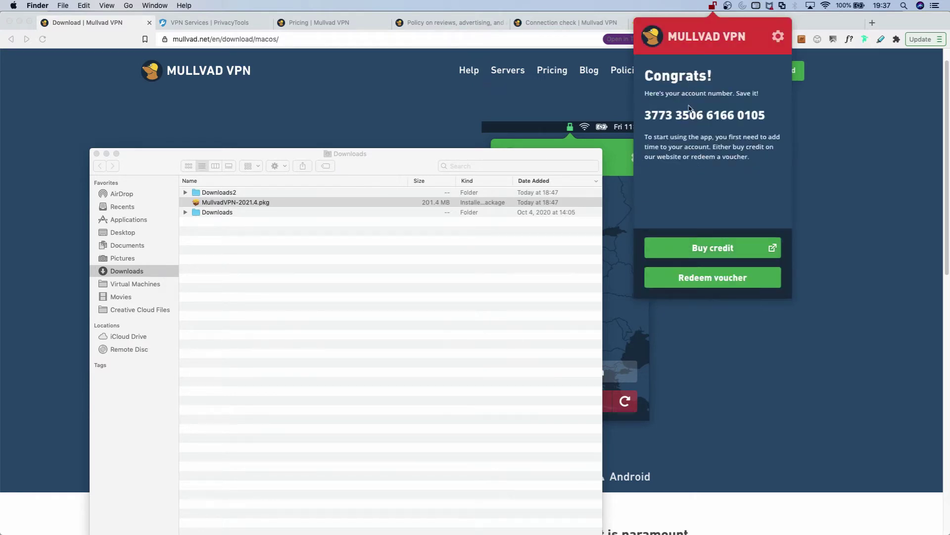
{"action": "left_click", "coordinate": [696, 118]}
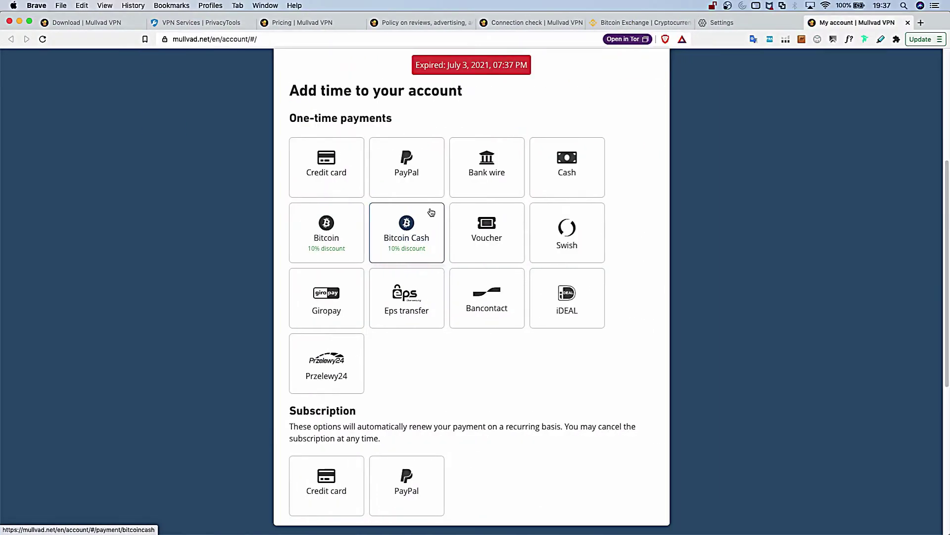
Step: Try PayPal checkout for 6 months (€30), then return to the Pay with PayPal page
{"action": "scroll", "coordinate": [393, 190], "scroll_direction": "down", "scroll_amount": 2}
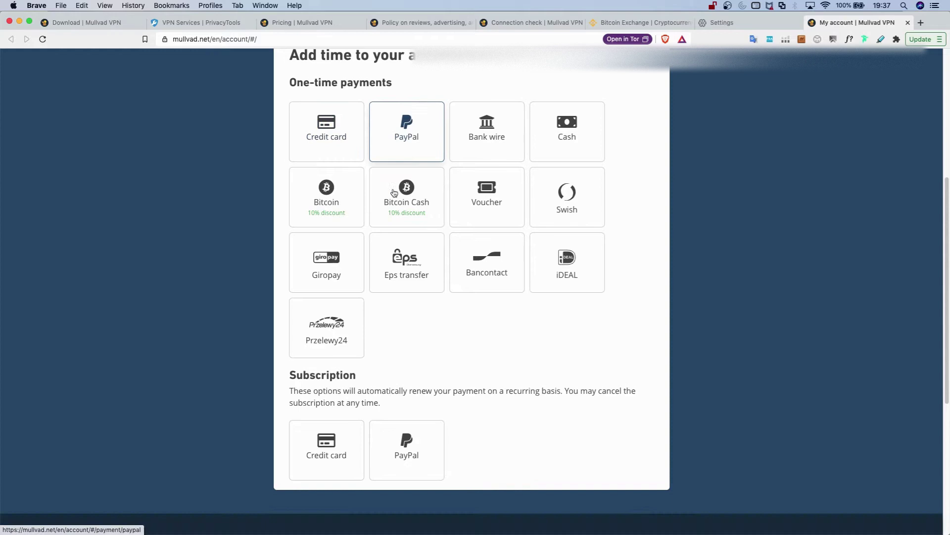
{"action": "scroll", "coordinate": [363, 350], "scroll_direction": "up", "scroll_amount": 3}
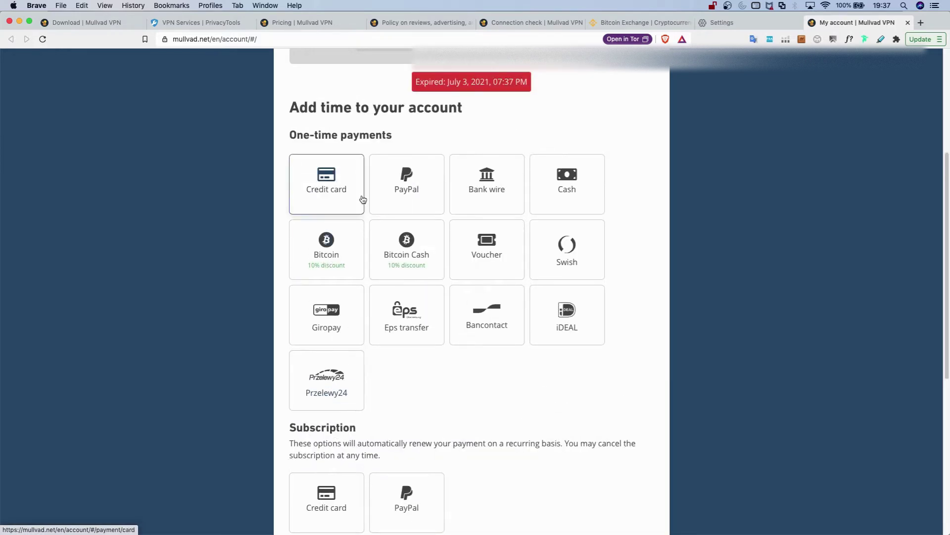
{"action": "scroll", "coordinate": [349, 204], "scroll_direction": "down", "scroll_amount": 2}
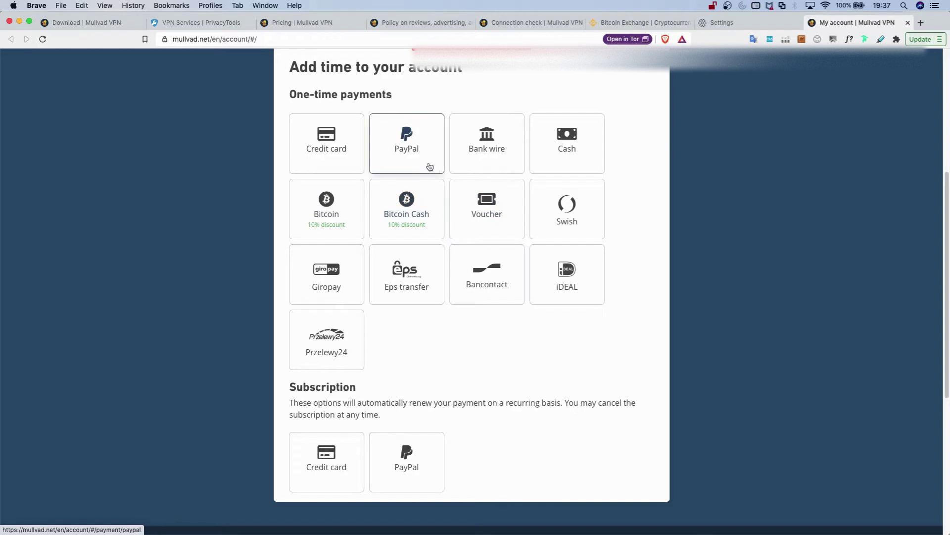
{"action": "scroll", "coordinate": [425, 220], "scroll_direction": "up", "scroll_amount": 2}
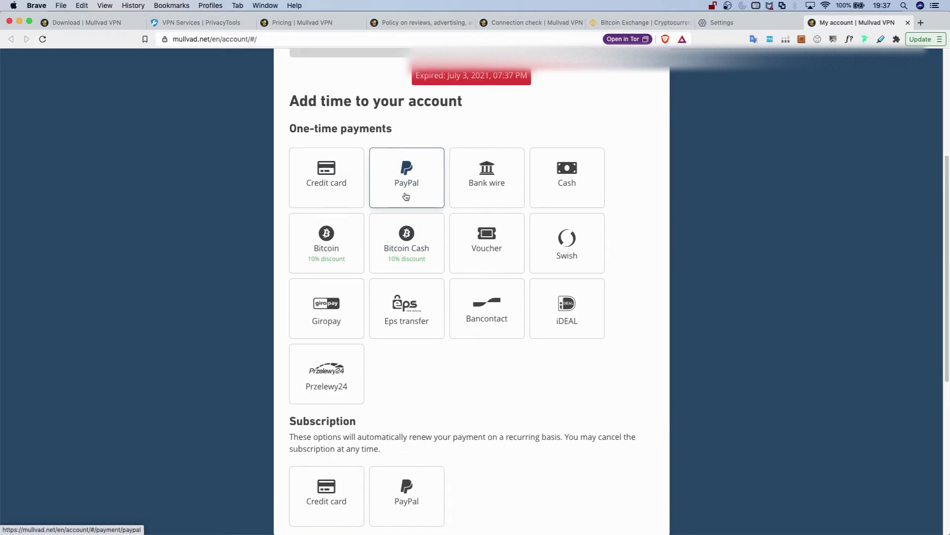
{"action": "left_click", "coordinate": [406, 196]}
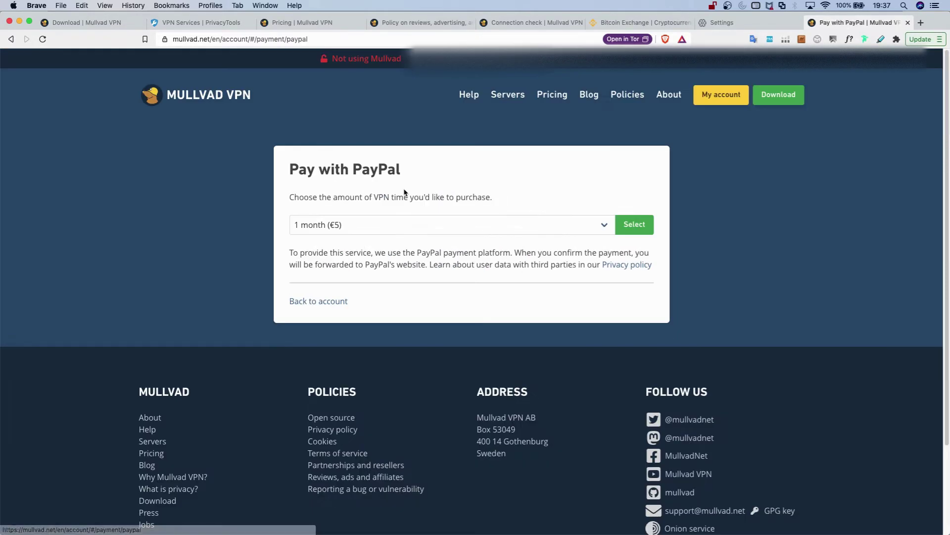
{"action": "left_click", "coordinate": [473, 223]}
{"action": "left_click", "coordinate": [416, 244]}
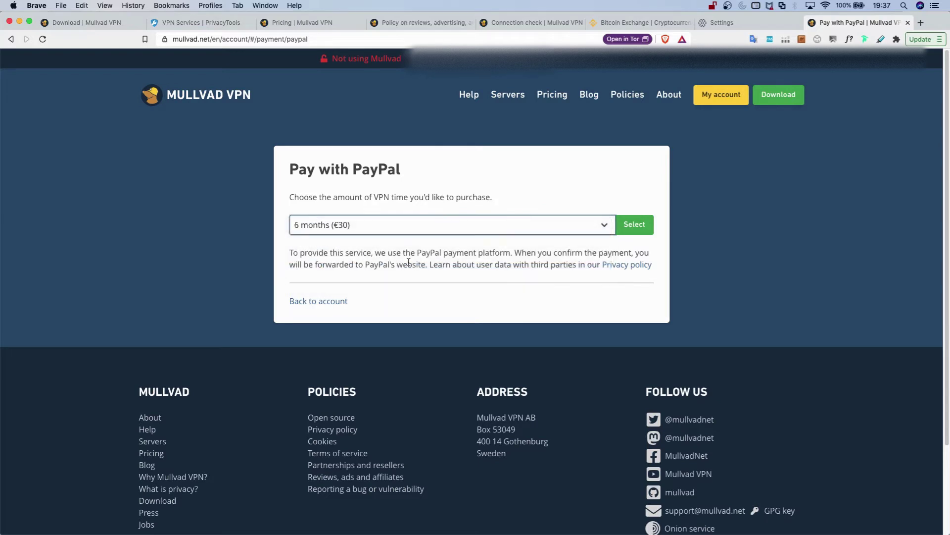
{"action": "left_click", "coordinate": [636, 229]}
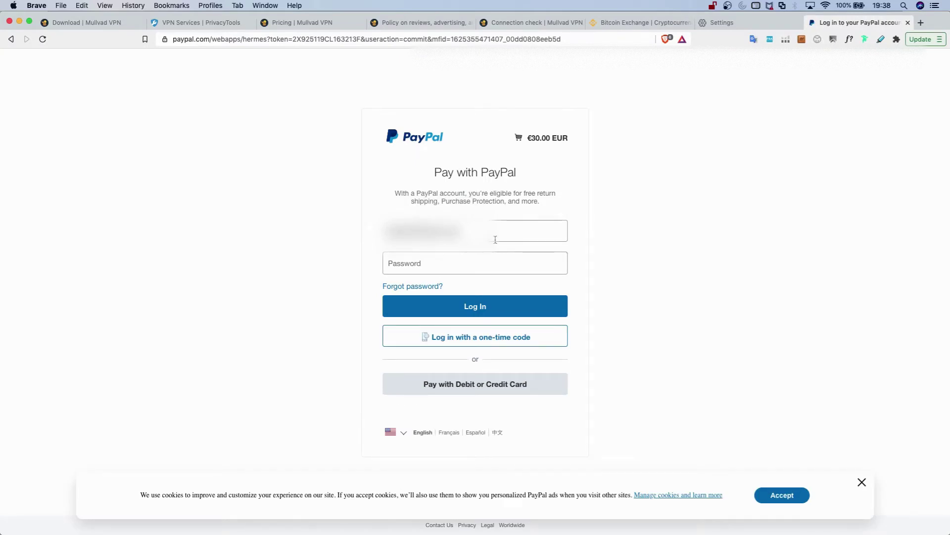
{"action": "left_click", "coordinate": [11, 41]}
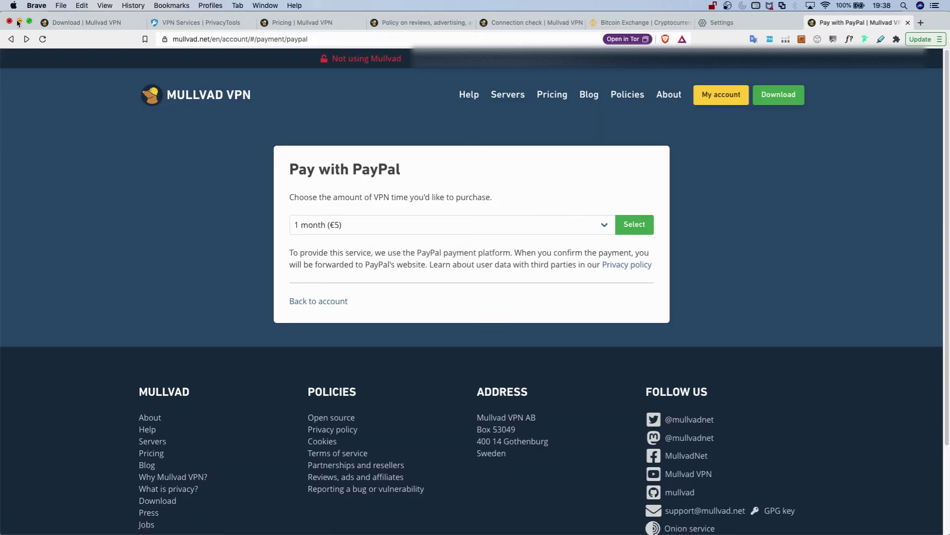
{"action": "mouse_move", "coordinate": [744, 518]}
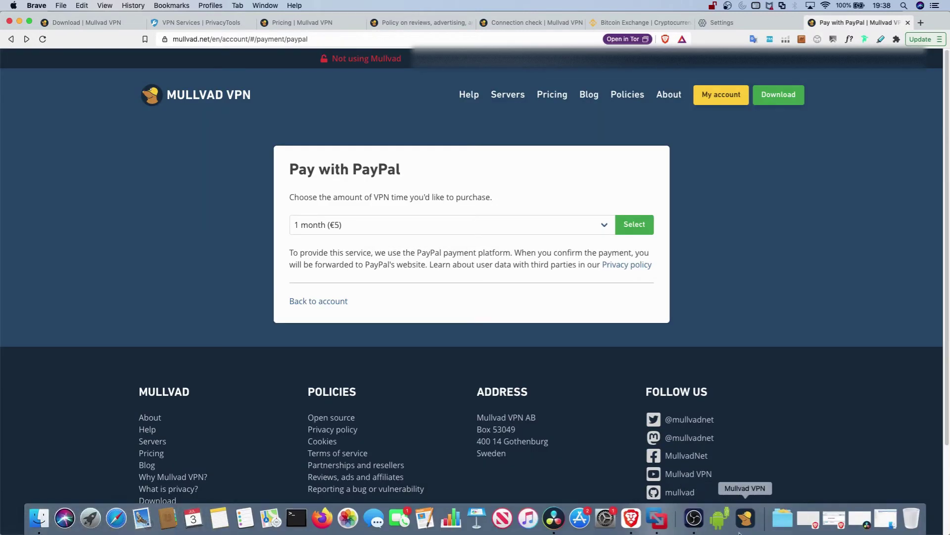
{"action": "left_click", "coordinate": [739, 529]}
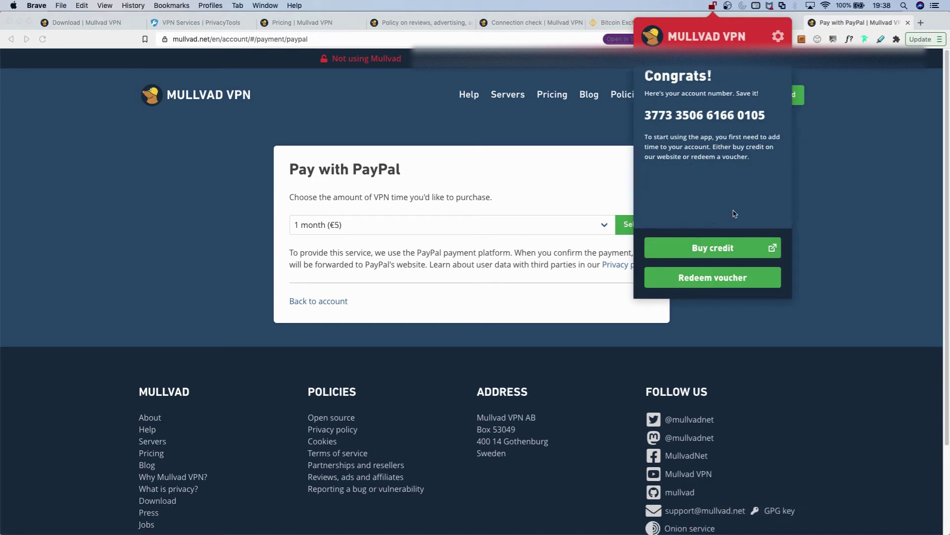
{"action": "left_click", "coordinate": [778, 37]}
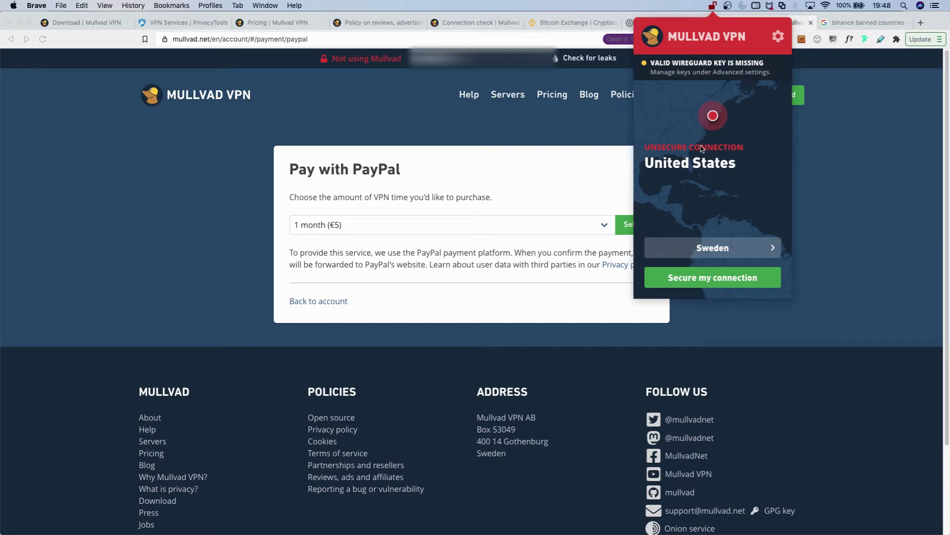
{"action": "left_click", "coordinate": [722, 248]}
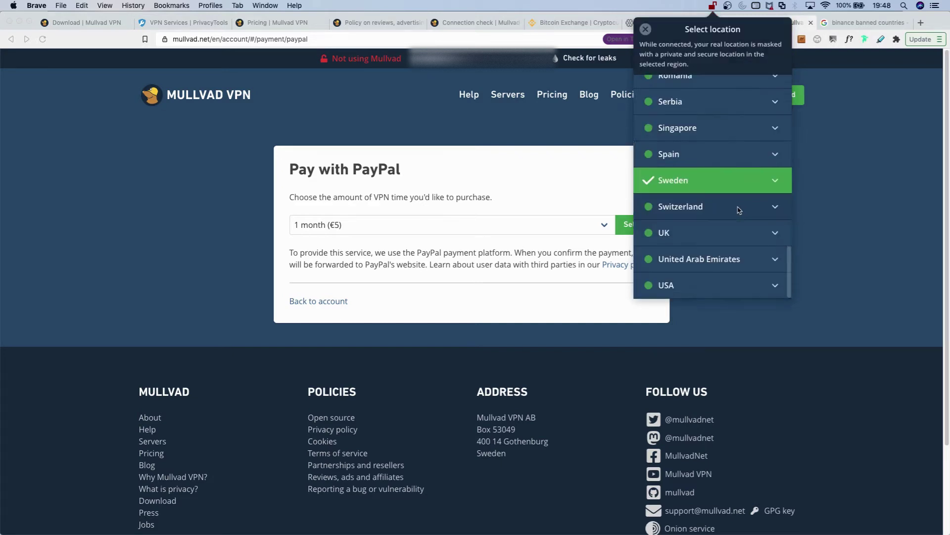
{"action": "scroll", "coordinate": [737, 210], "scroll_direction": "up", "scroll_amount": 5}
{"action": "scroll", "coordinate": [738, 210], "scroll_direction": "down", "scroll_amount": 1}
{"action": "scroll", "coordinate": [737, 210], "scroll_direction": "down", "scroll_amount": 4}
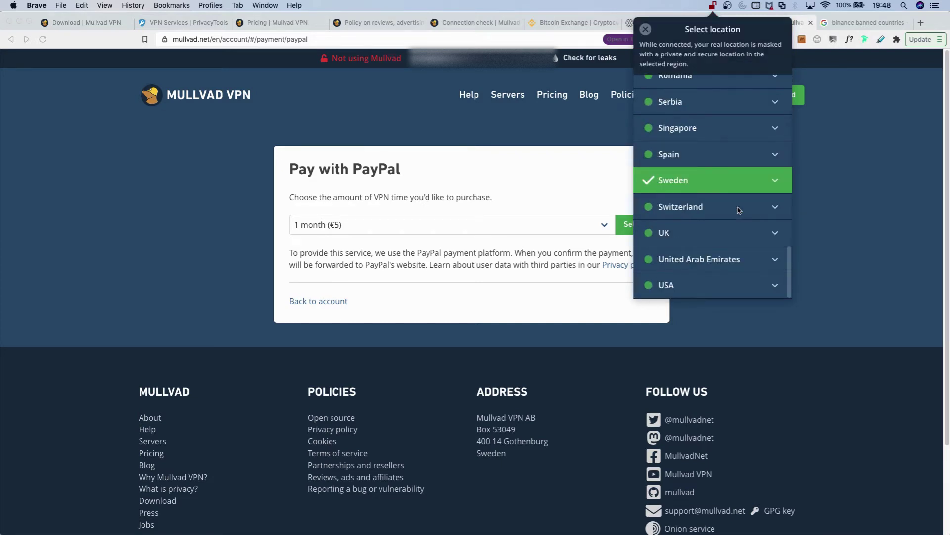
{"action": "left_click", "coordinate": [762, 237]}
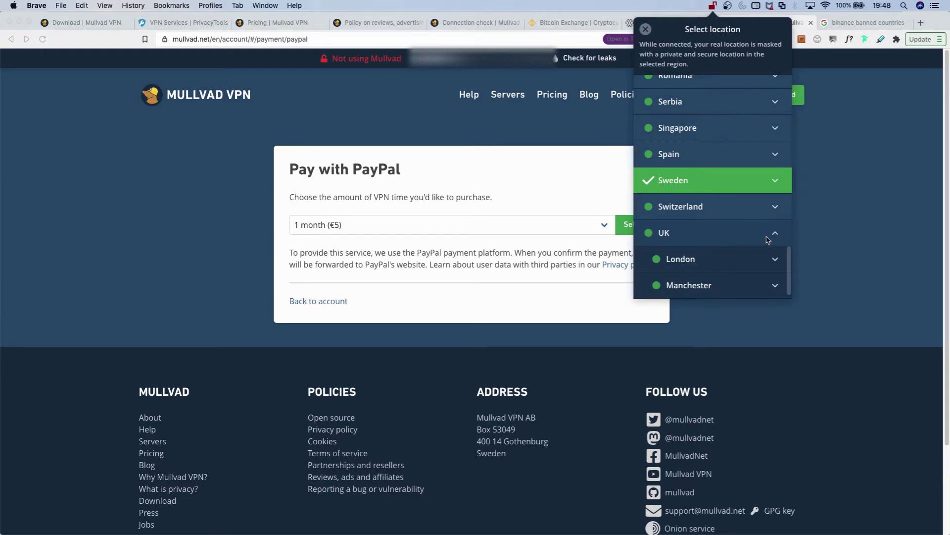
{"action": "left_click", "coordinate": [767, 238]}
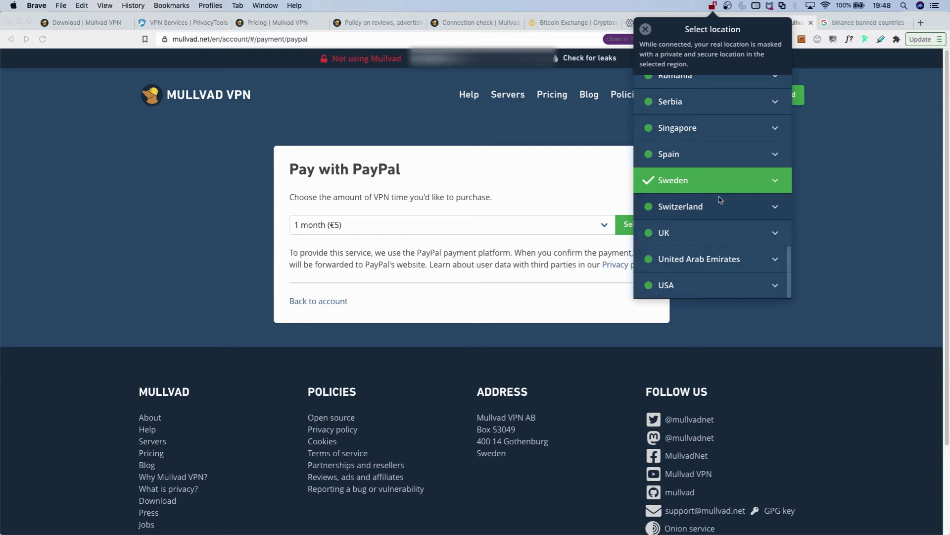
{"action": "left_click", "coordinate": [591, 155]}
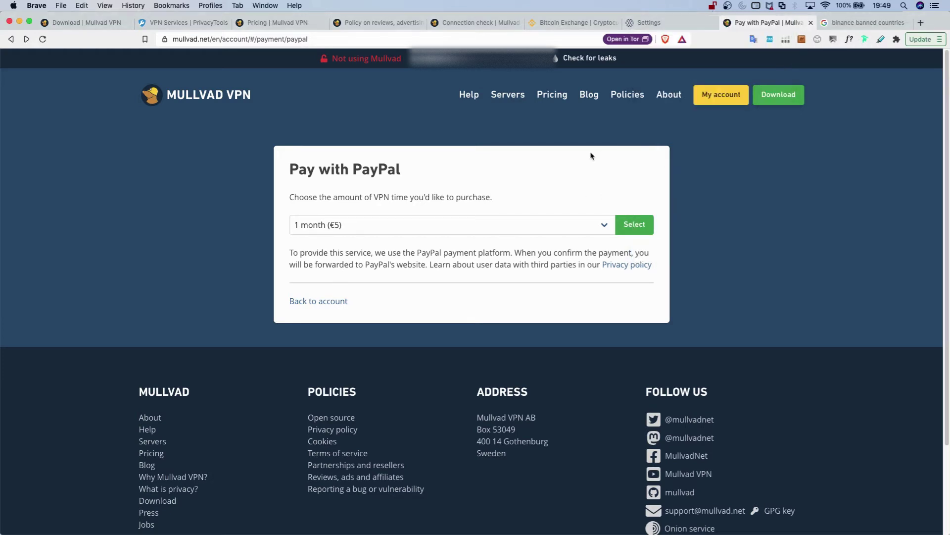
{"action": "left_click", "coordinate": [834, 28]}
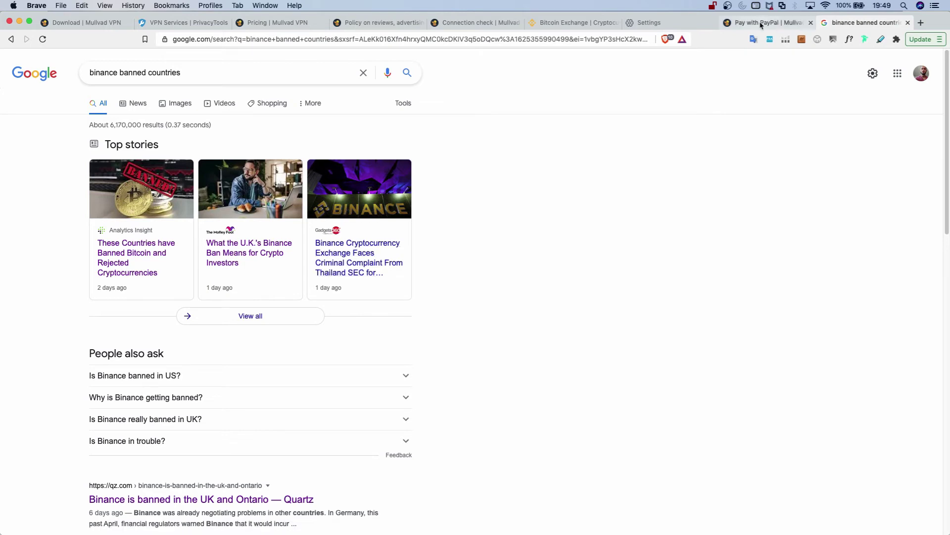
Step: Connect Mullvad VPN through a server in Montreal, Canada
{"action": "left_click", "coordinate": [714, 6]}
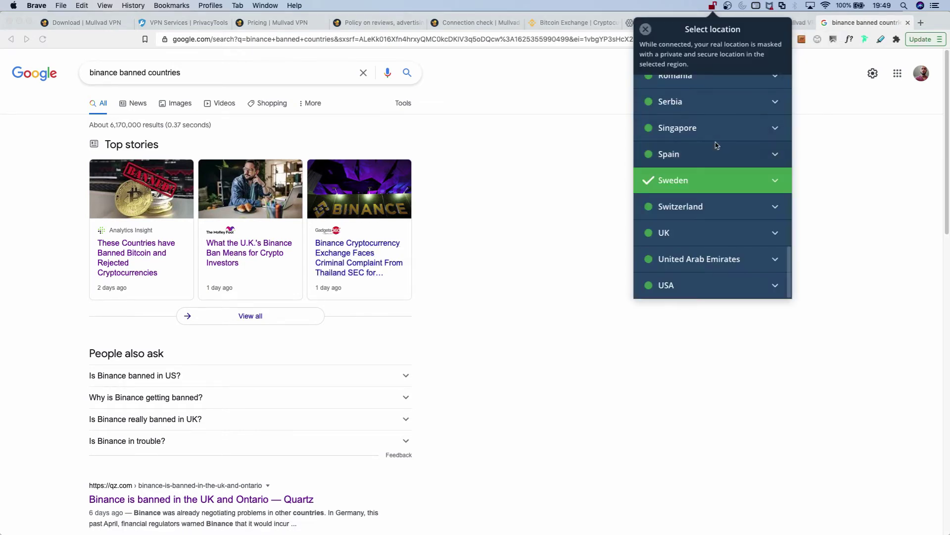
{"action": "scroll", "coordinate": [717, 149], "scroll_direction": "up", "scroll_amount": 15}
{"action": "scroll", "coordinate": [719, 155], "scroll_direction": "down", "scroll_amount": 1}
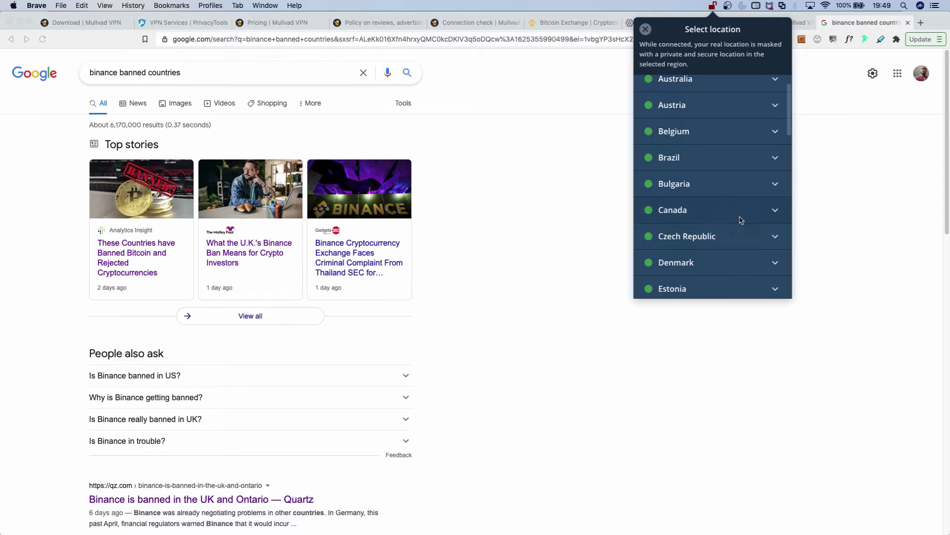
{"action": "left_click", "coordinate": [740, 218]}
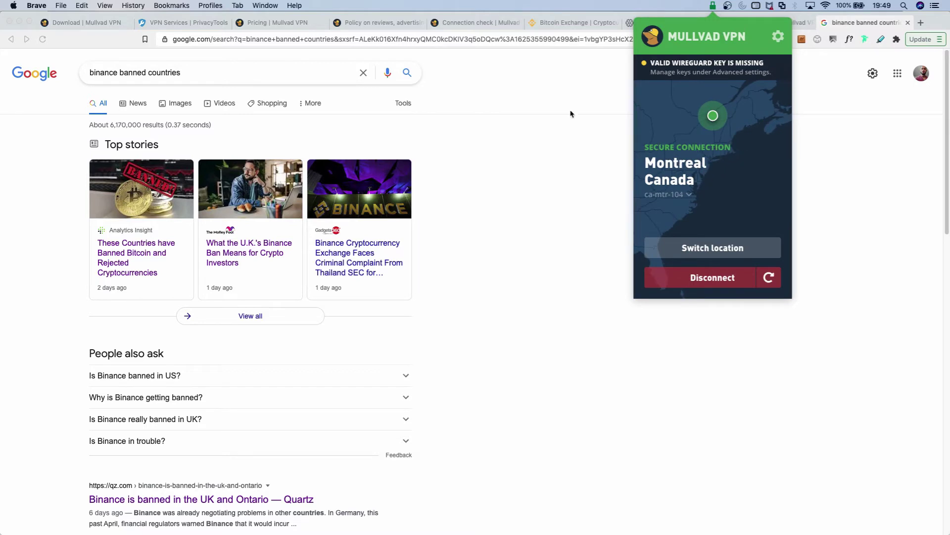
{"action": "left_click", "coordinate": [599, 101]}
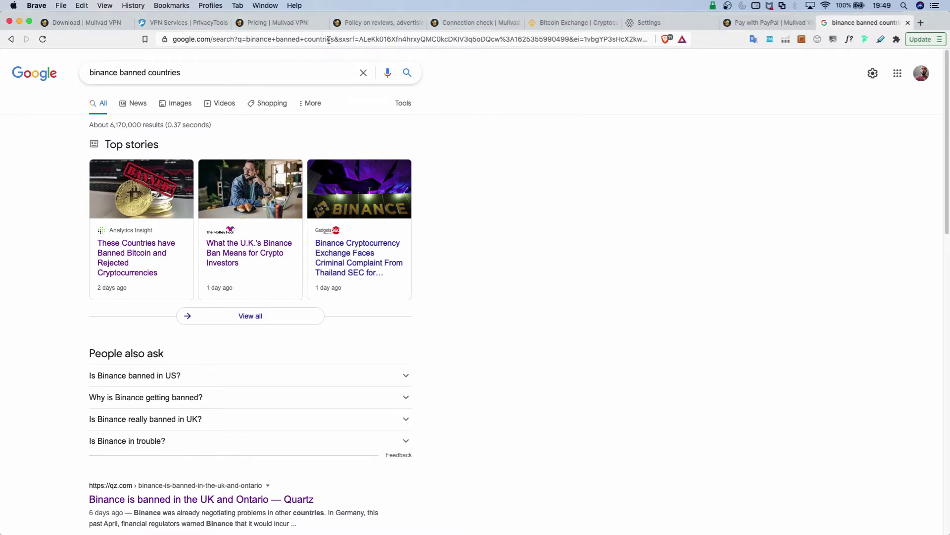
Step: Reload Mullvad's connection check to confirm VPN use with no DNS or WebRTC leaks
{"action": "left_click", "coordinate": [465, 23]}
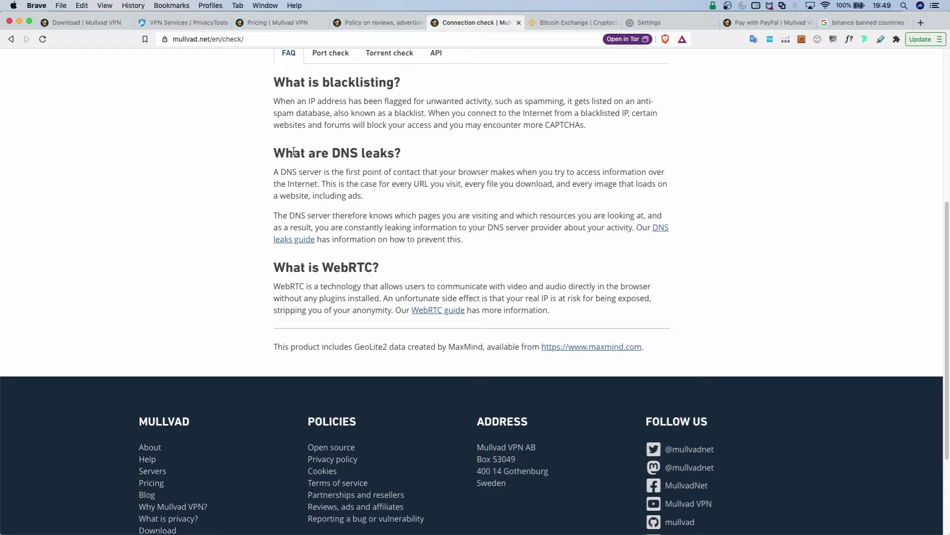
{"action": "scroll", "coordinate": [294, 151], "scroll_direction": "down", "scroll_amount": 3}
{"action": "scroll", "coordinate": [294, 151], "scroll_direction": "up", "scroll_amount": 10}
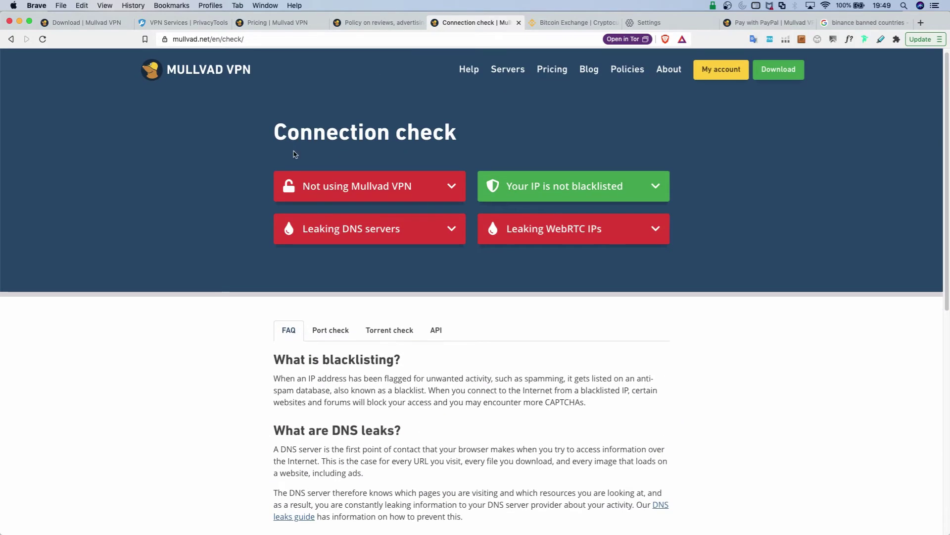
{"action": "left_click", "coordinate": [42, 39]}
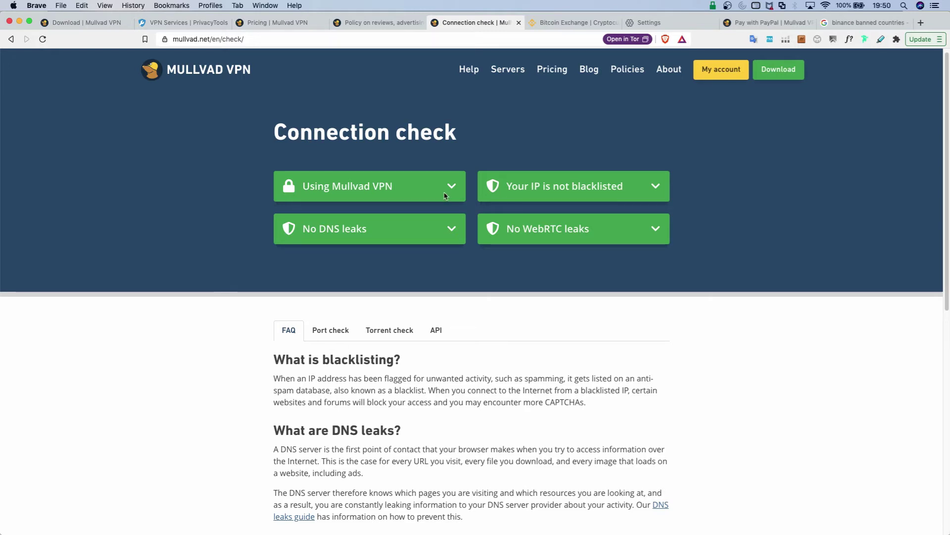
Step: Search Google for 'what my ip' and open whatismyipaddress.com, showing Montreal, Canada
{"action": "left_click", "coordinate": [912, 28]}
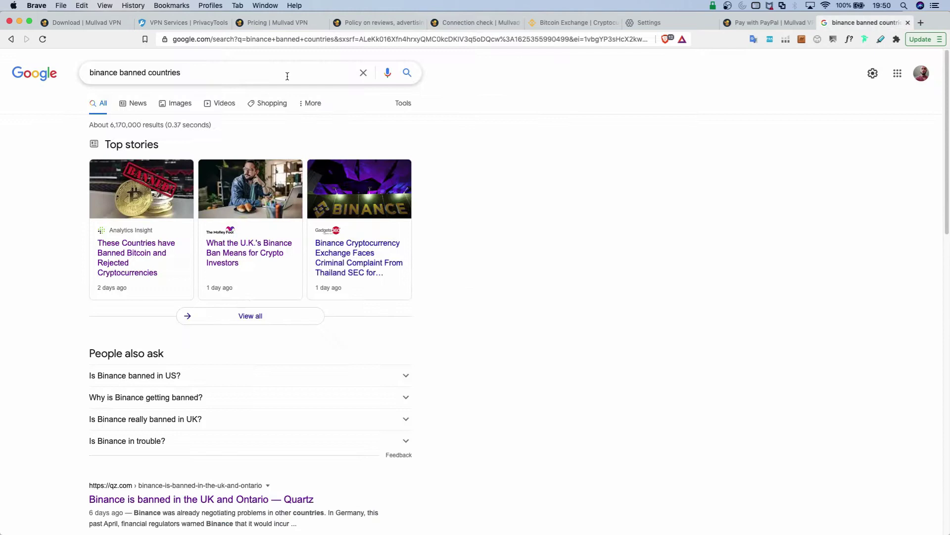
{"action": "triple_click", "coordinate": [288, 77]}
{"action": "key", "text": "BackSpace"}
{"action": "type", "text": "wh"}
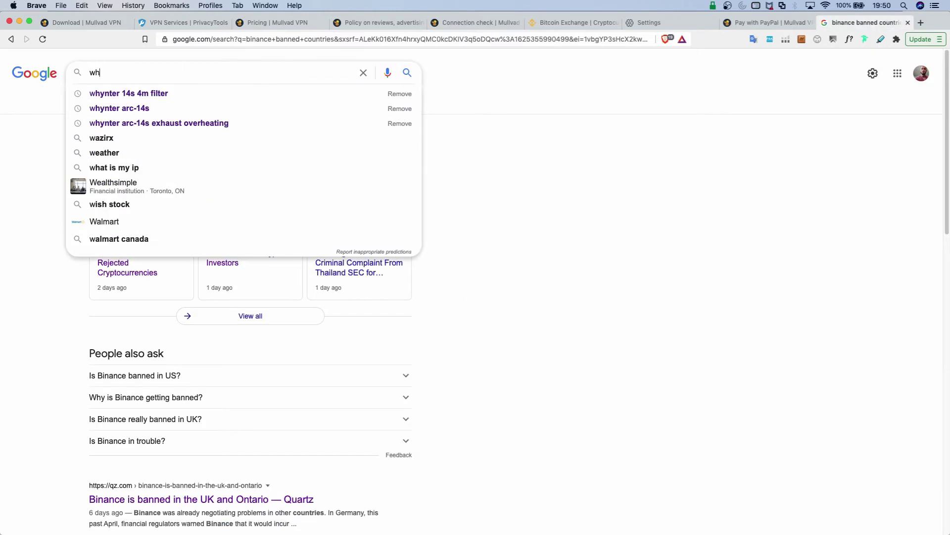
{"action": "type", "text": "at ip"}
{"action": "key", "text": "BackSpace"}
{"action": "key", "text": "BackSpace"}
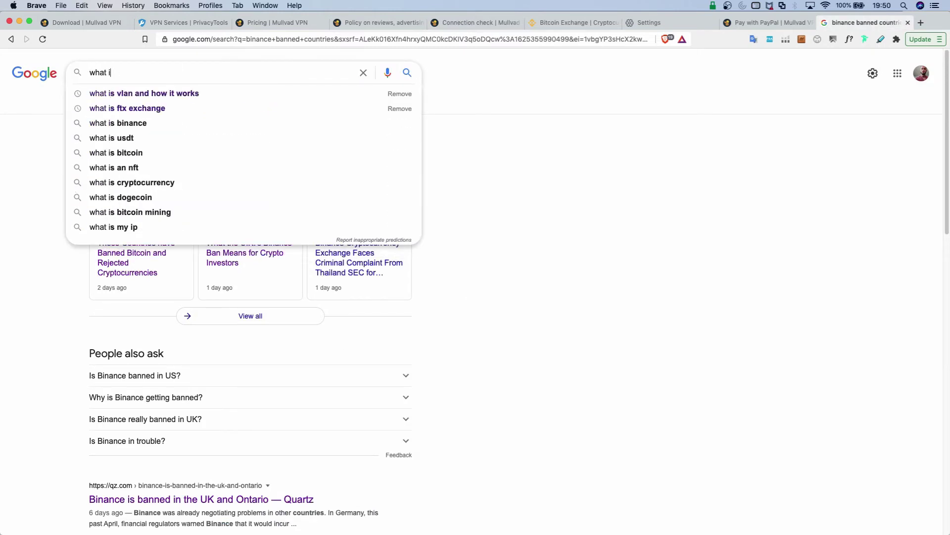
{"action": "key", "text": "BackSpace"}
{"action": "type", "text": "my ip"}
{"action": "key", "text": "Return"}
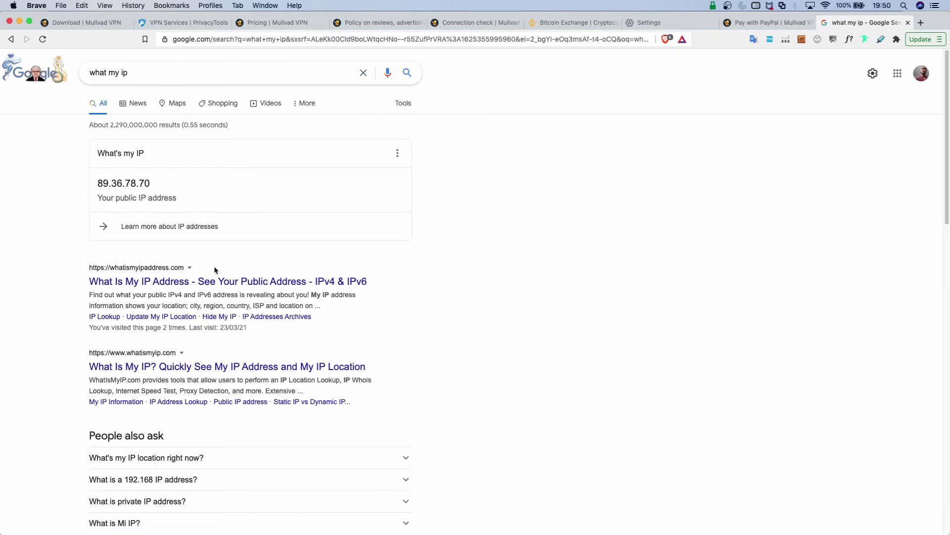
{"action": "left_click", "coordinate": [243, 282]}
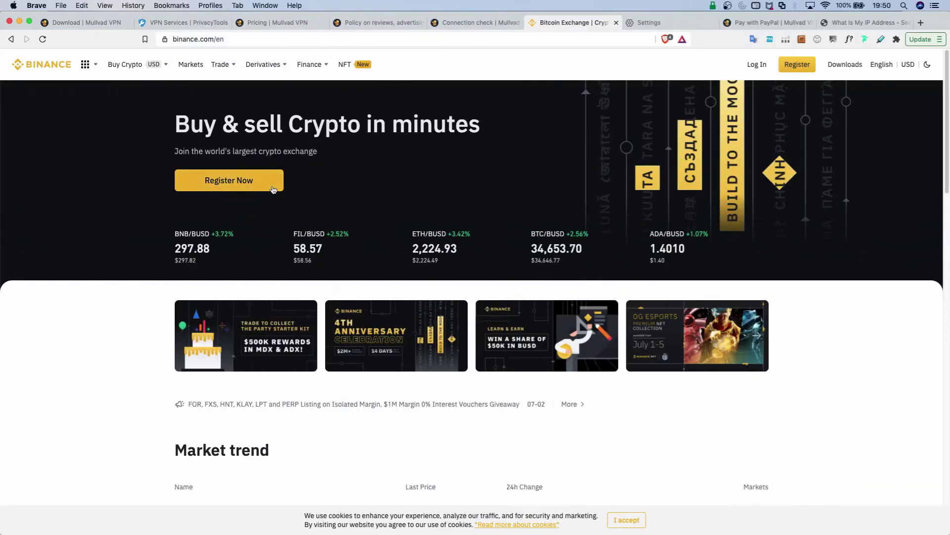
Step: Open Binance's Register Now form and place the cursor in the Email field
{"action": "left_click", "coordinate": [274, 191]}
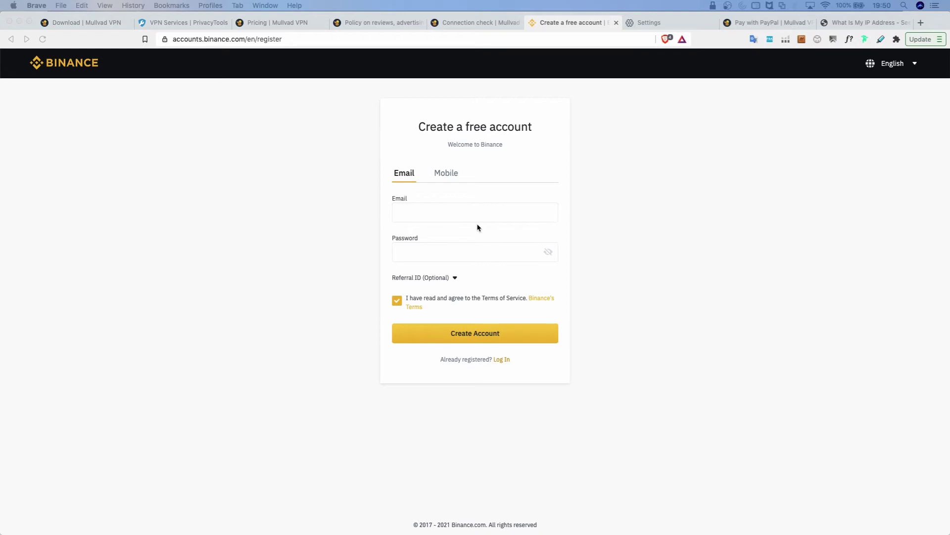
{"action": "left_click", "coordinate": [519, 219]}
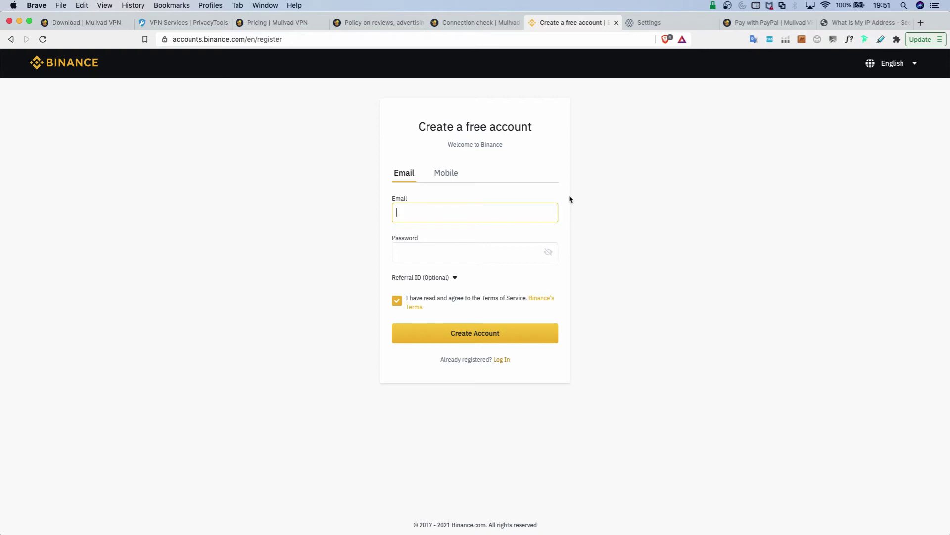
Step: Find temp-mail.org through a Google search for 'temp email' and copy its disposable address
{"action": "left_click", "coordinate": [921, 23]}
{"action": "type", "text": "temp e"}
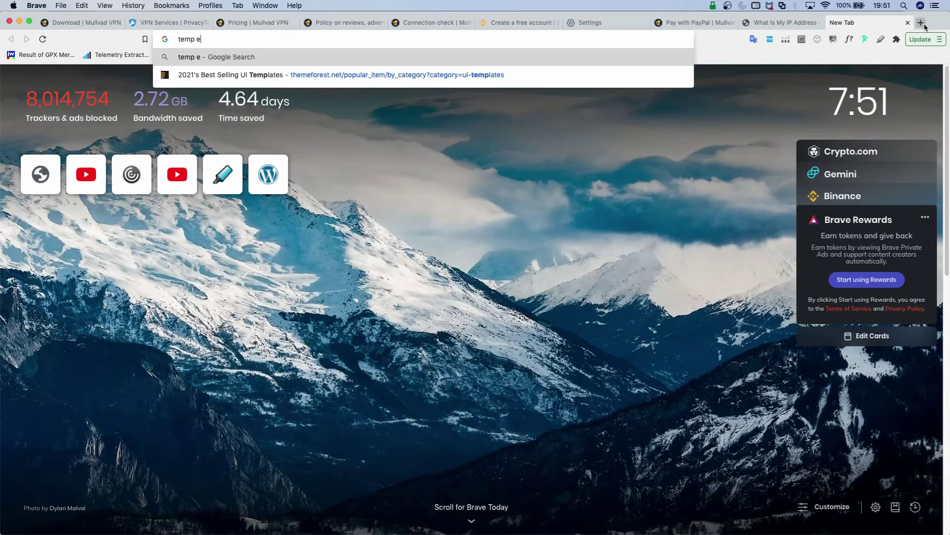
{"action": "type", "text": "mail"}
{"action": "key", "text": "Return"}
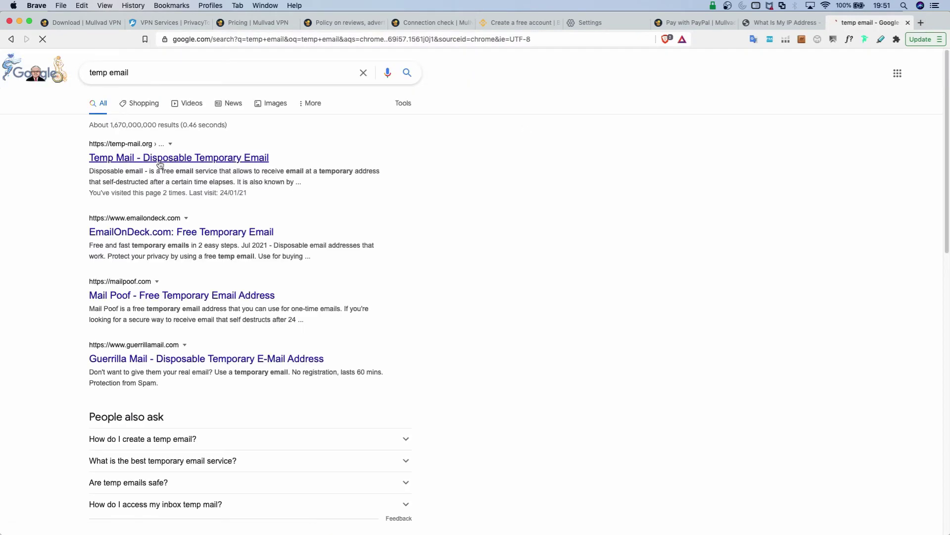
{"action": "left_click", "coordinate": [116, 159]}
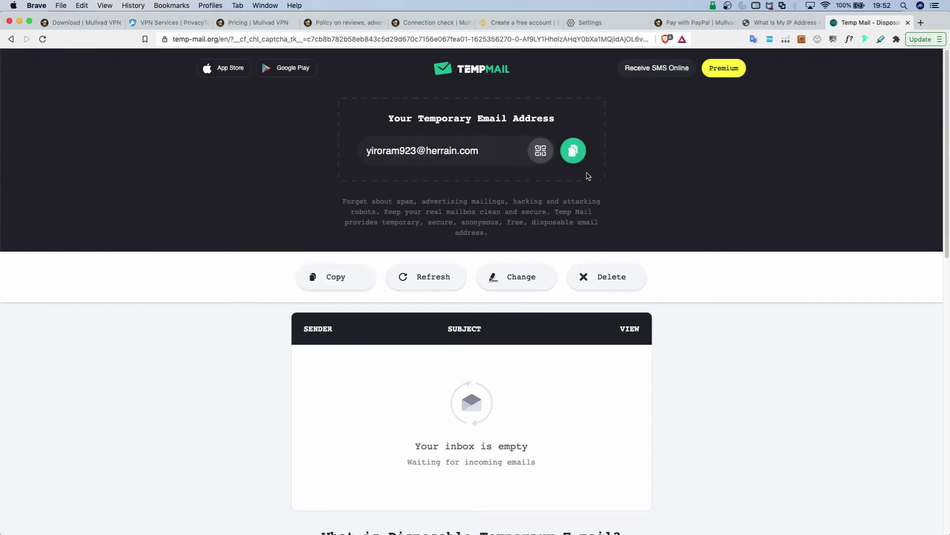
{"action": "left_click", "coordinate": [574, 152]}
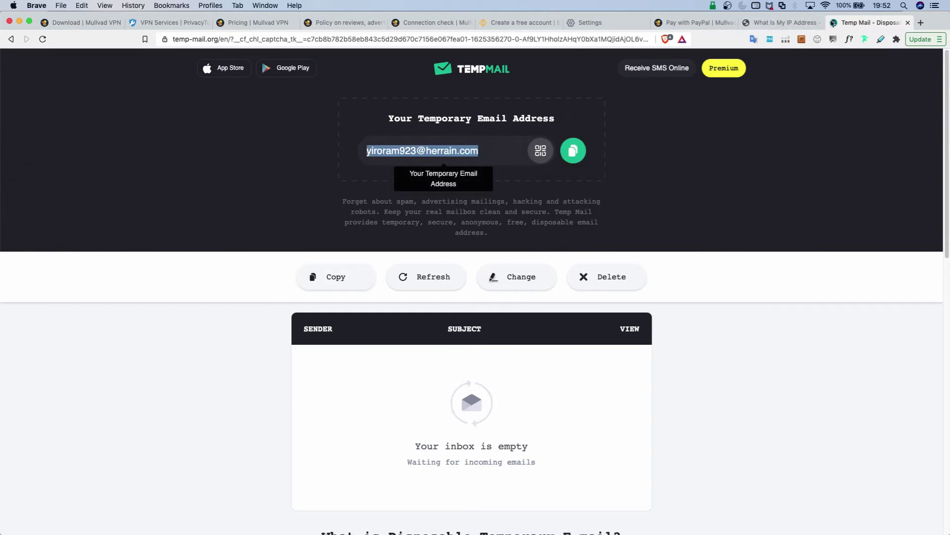
{"action": "left_click", "coordinate": [520, 23]}
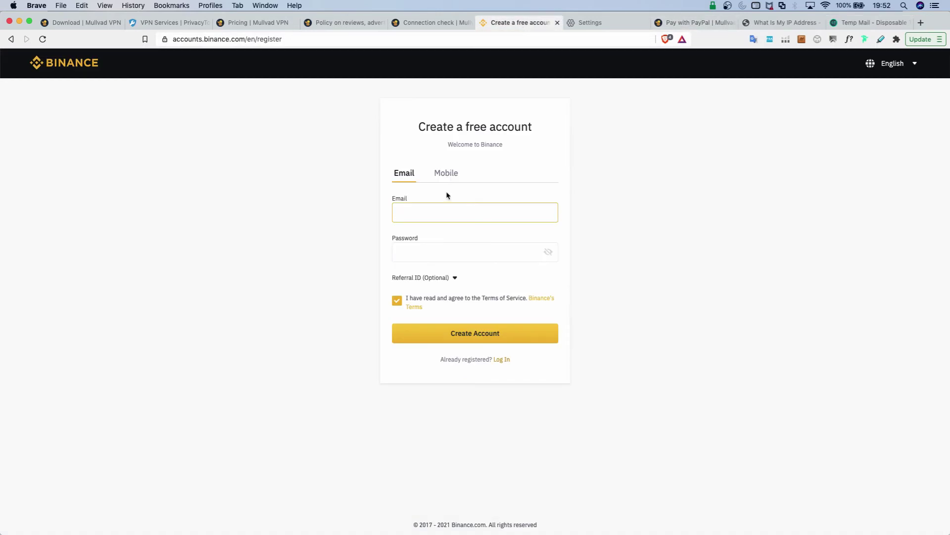
{"action": "key", "text": "super+v"}
{"action": "left_click", "coordinate": [422, 253]}
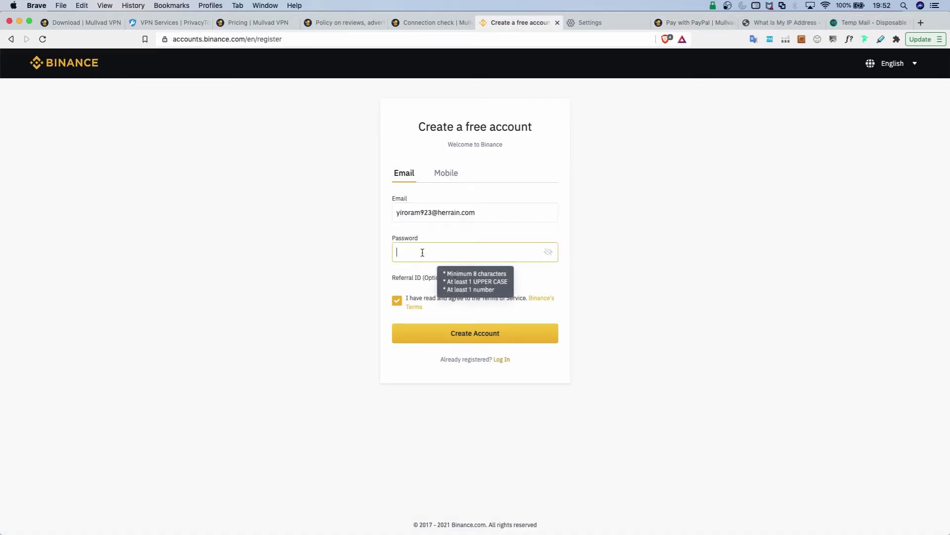
{"action": "key", "text": "Return"}
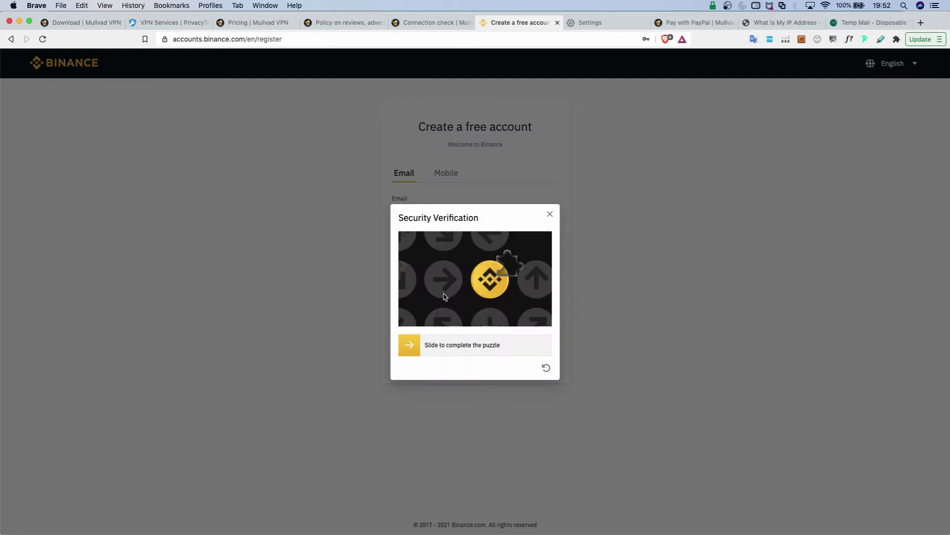
{"action": "left_click_drag", "start_coordinate": [409, 345], "coordinate": [514, 330]}
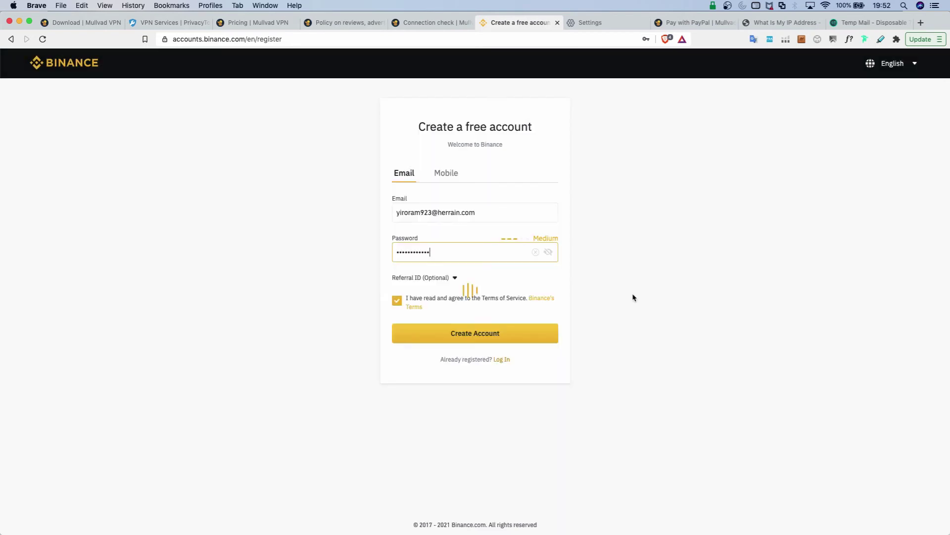
{"action": "left_click", "coordinate": [870, 25]}
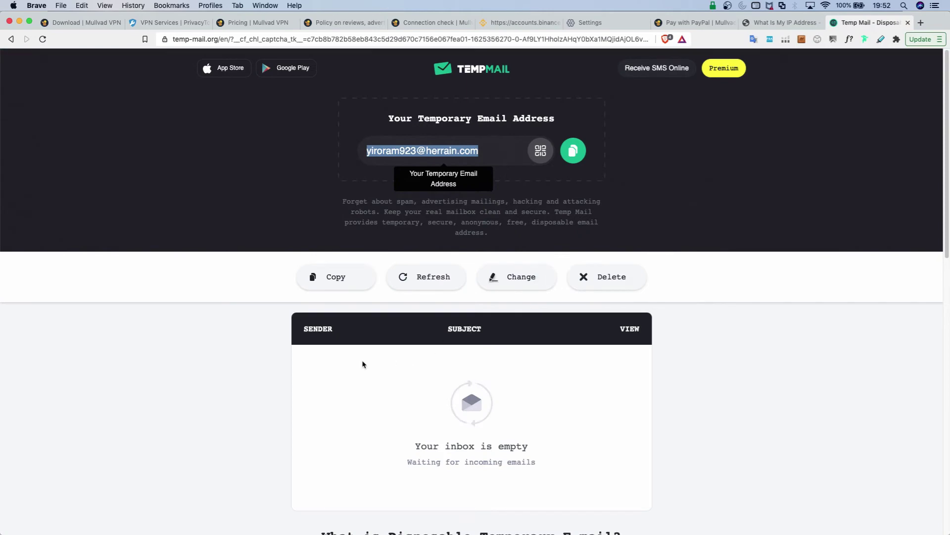
{"action": "scroll", "coordinate": [362, 364], "scroll_direction": "down", "scroll_amount": 1}
{"action": "scroll", "coordinate": [379, 362], "scroll_direction": "down", "scroll_amount": 3}
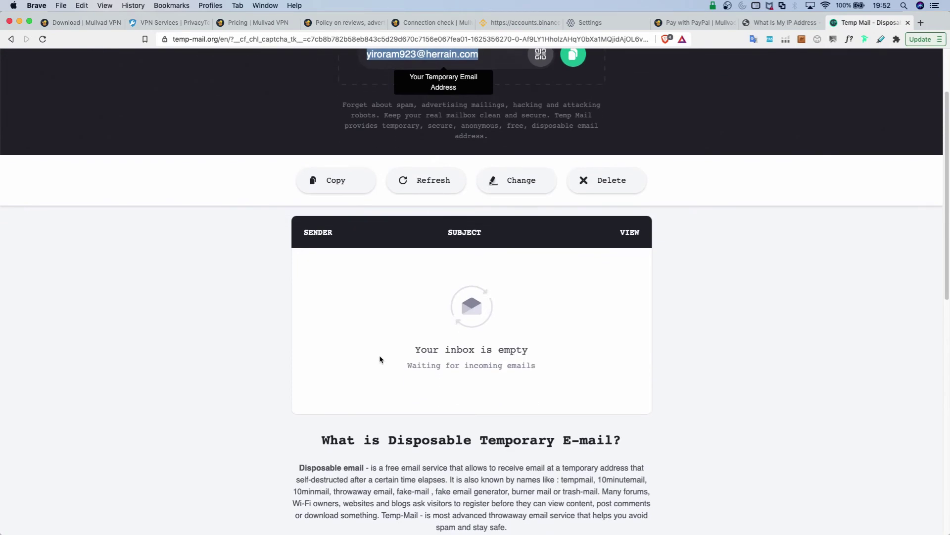
{"action": "left_click", "coordinate": [386, 265]}
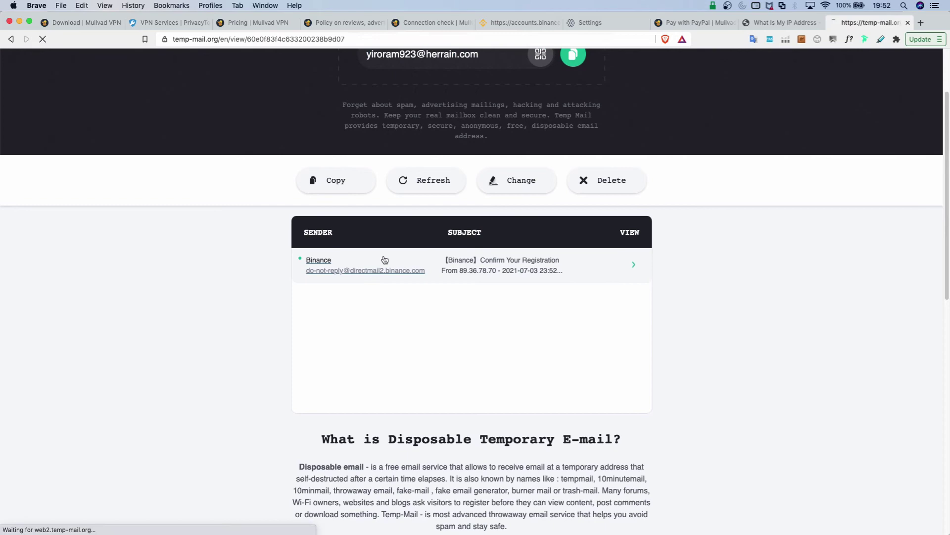
{"action": "scroll", "coordinate": [450, 337], "scroll_direction": "down", "scroll_amount": 1}
{"action": "scroll", "coordinate": [421, 356], "scroll_direction": "down", "scroll_amount": 4}
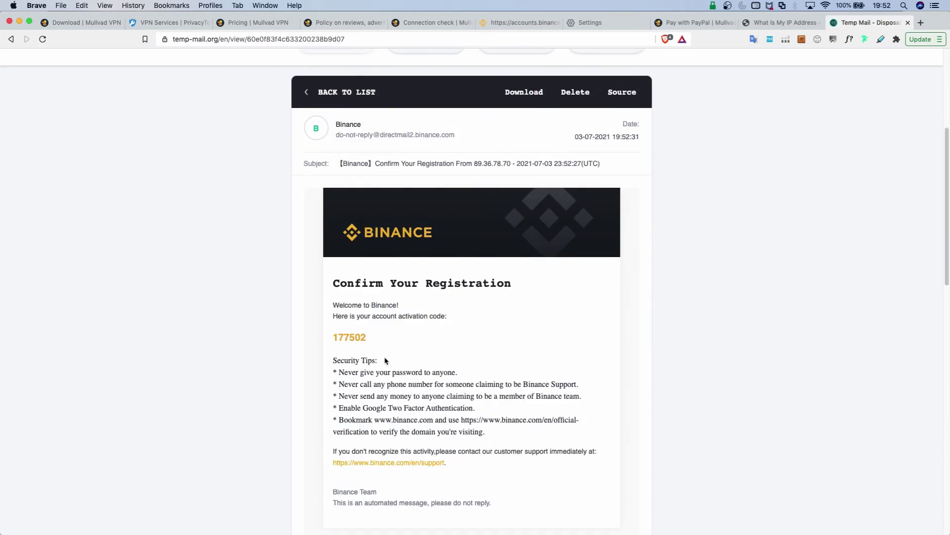
{"action": "double_click", "coordinate": [352, 338]}
{"action": "left_click", "coordinate": [520, 23]}
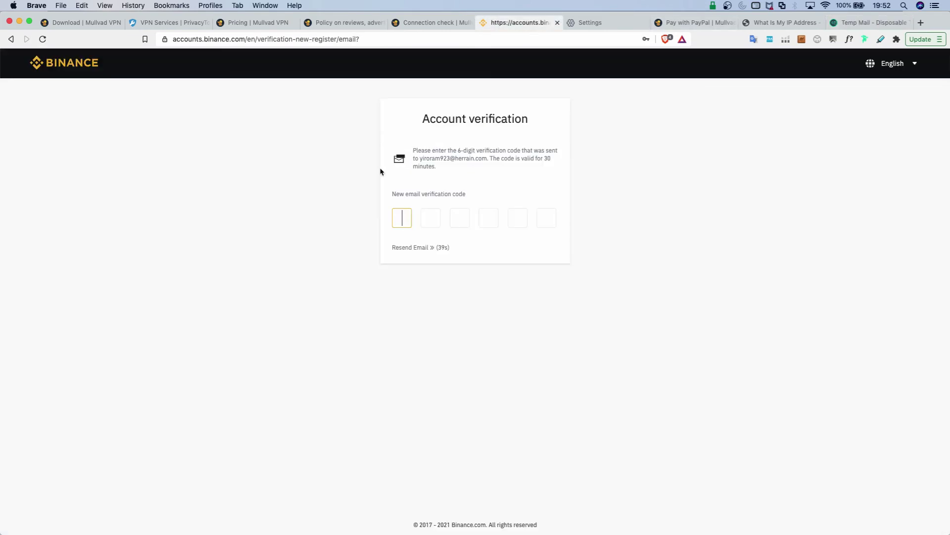
{"action": "key", "text": "super+v"}
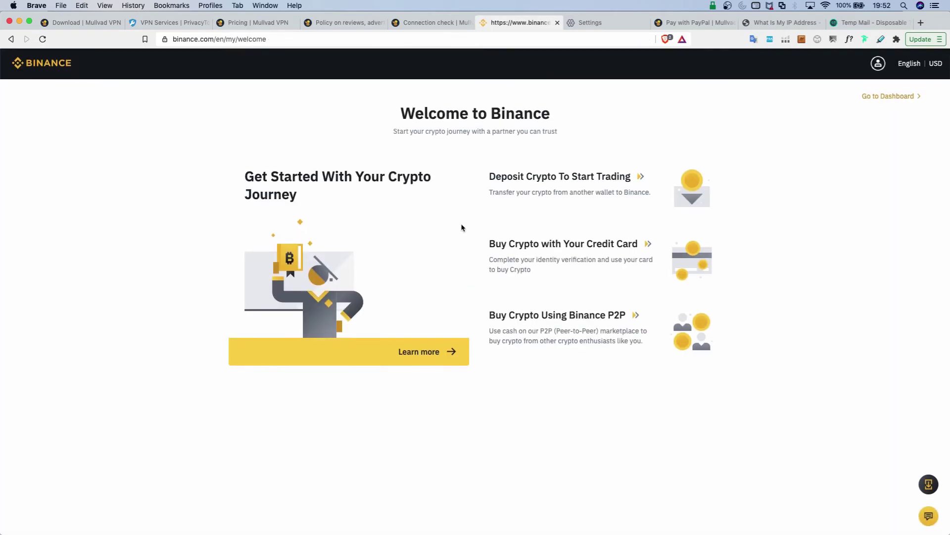
Step: Open the dashboard, close the 2FA security reminder, and go to the account's Security settings
{"action": "left_click", "coordinate": [891, 96]}
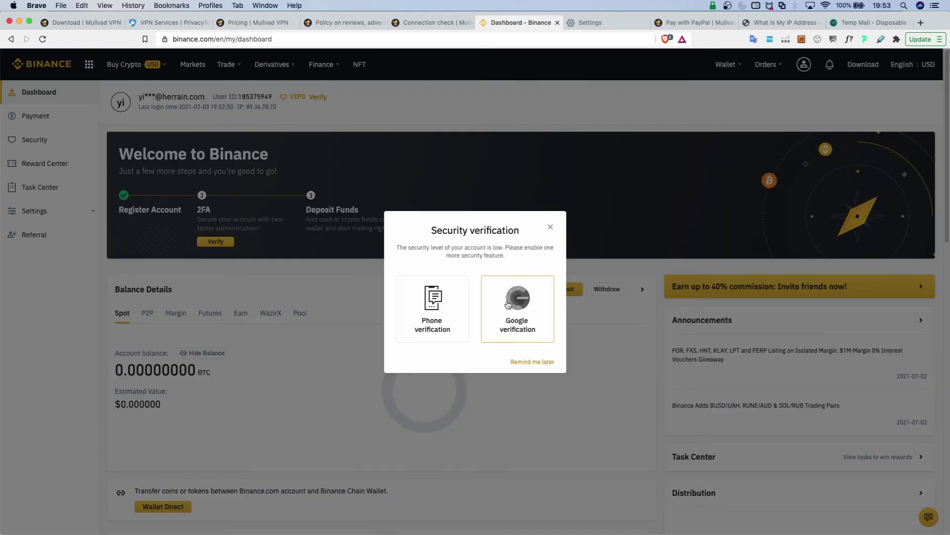
{"action": "left_click", "coordinate": [550, 228]}
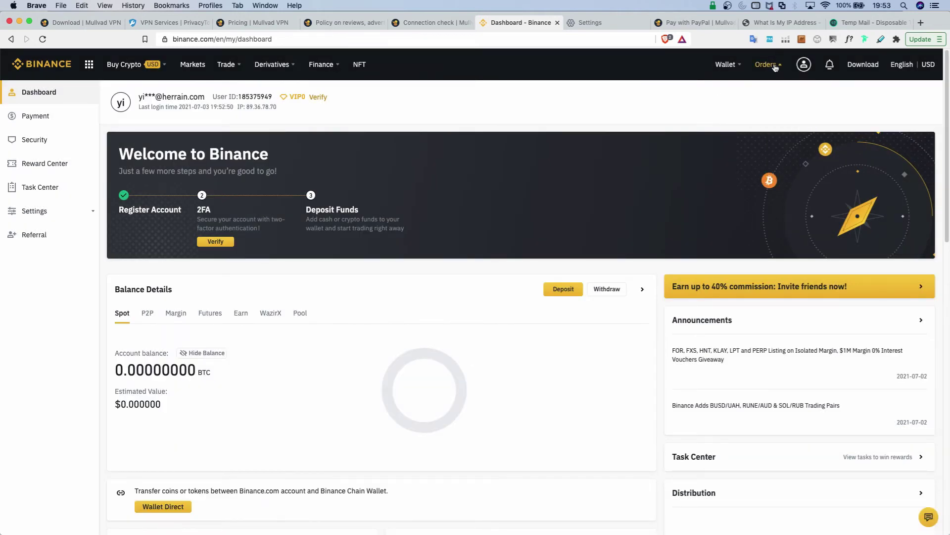
{"action": "mouse_move", "coordinate": [803, 64]}
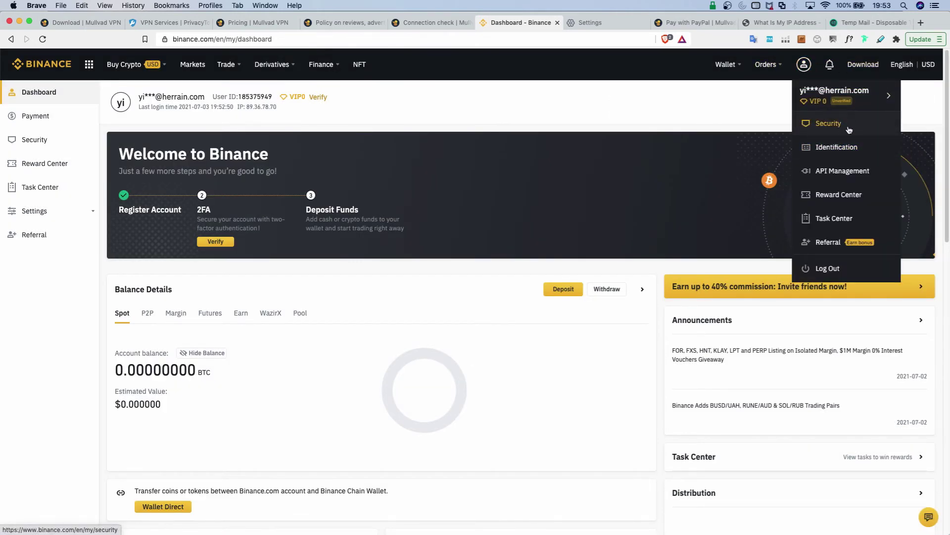
{"action": "left_click", "coordinate": [824, 124]}
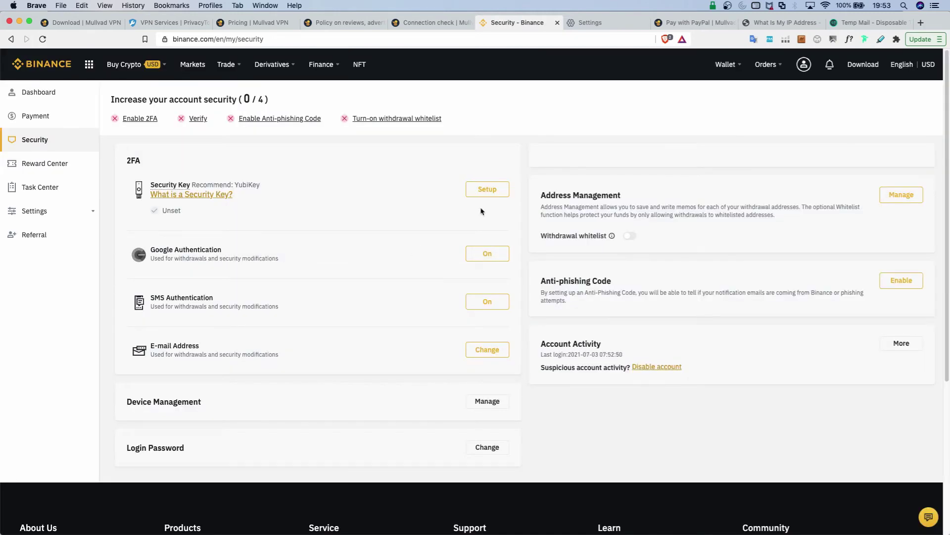
{"action": "mouse_move", "coordinate": [725, 63]}
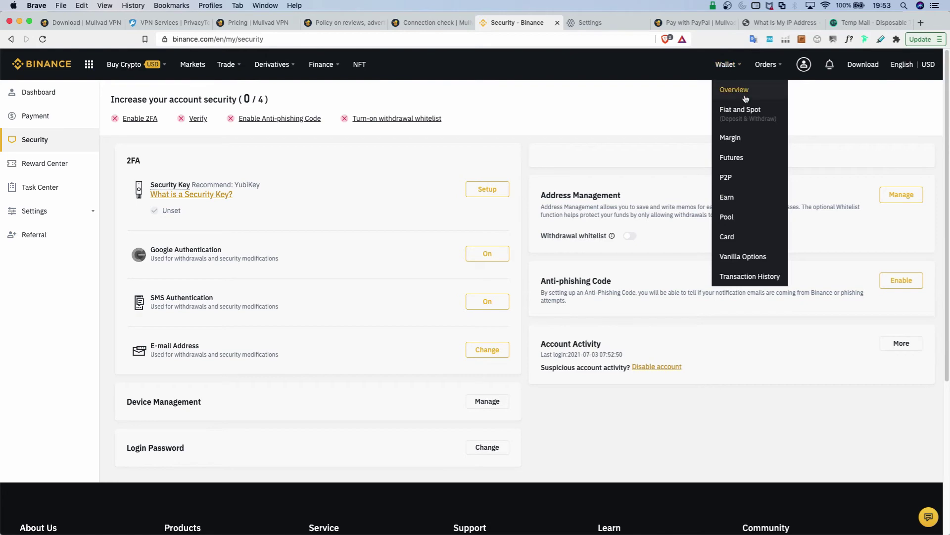
Step: From Wallet Overview, start a fiat deposit on the Fiat and Spot account row
{"action": "left_click", "coordinate": [737, 94]}
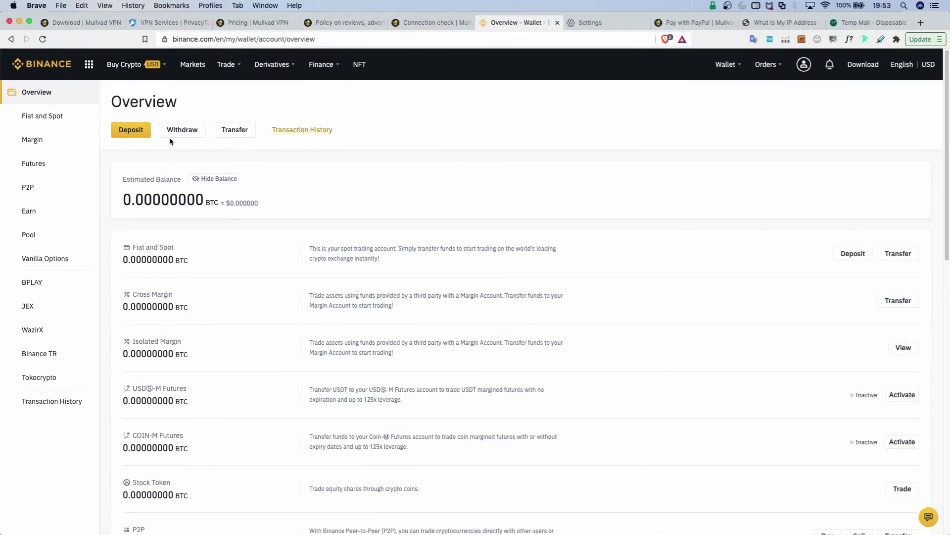
{"action": "scroll", "coordinate": [208, 230], "scroll_direction": "down", "scroll_amount": 1}
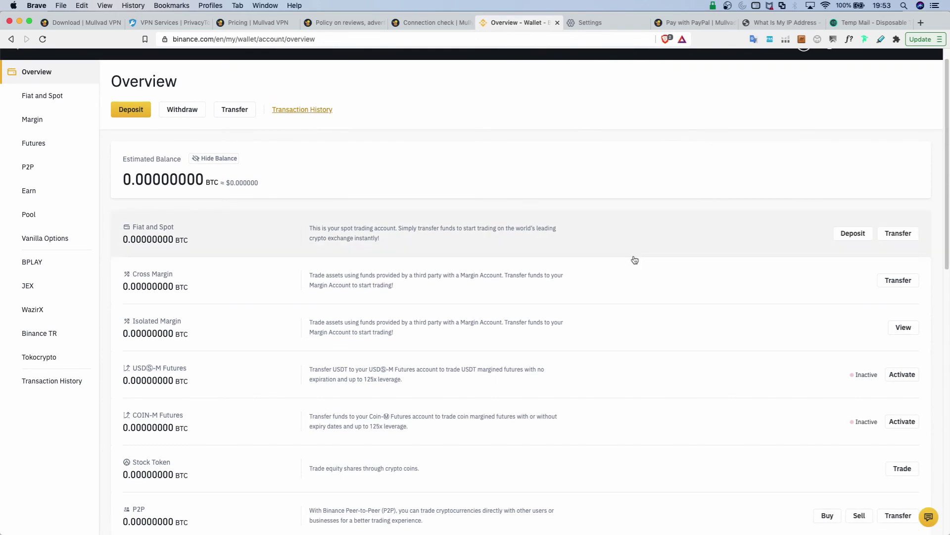
{"action": "scroll", "coordinate": [622, 189], "scroll_direction": "down", "scroll_amount": 1}
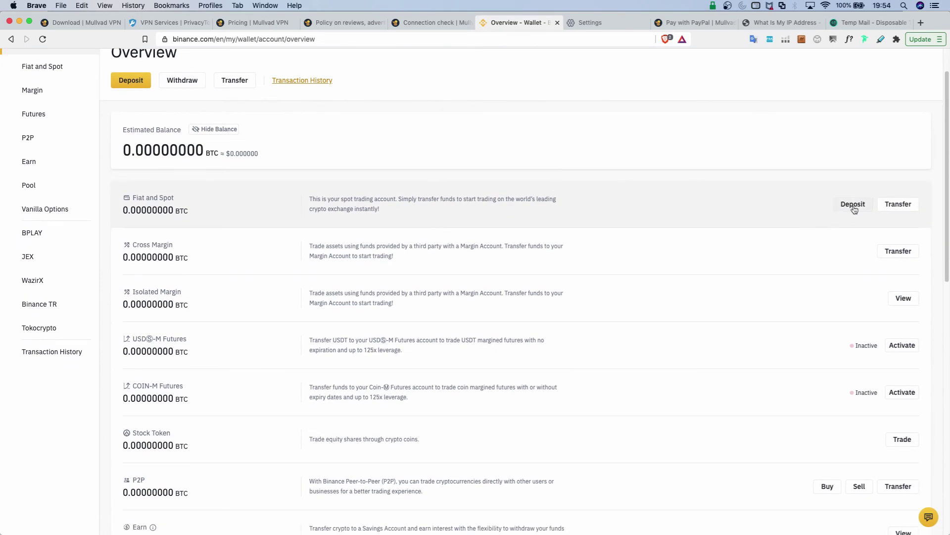
{"action": "left_click", "coordinate": [850, 207]}
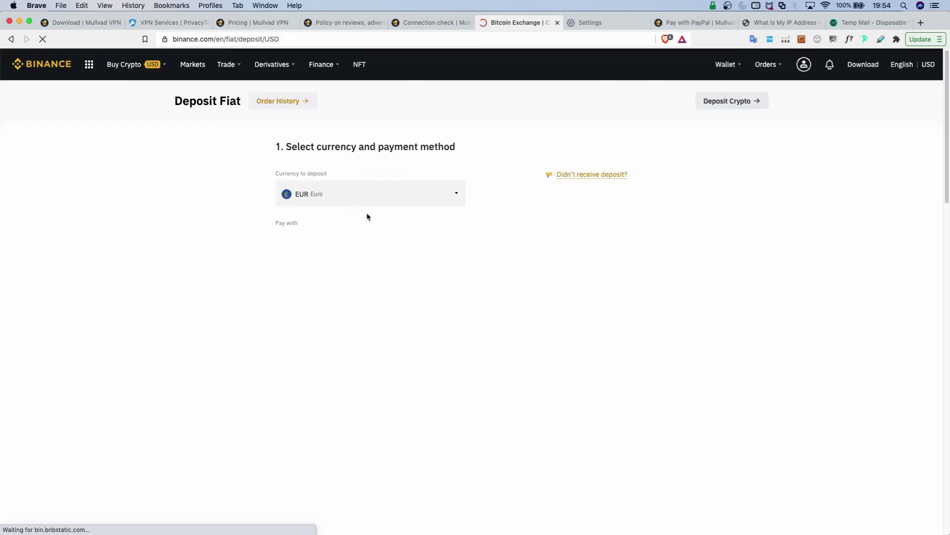
Step: Browse the fiat currency list, keep EUR, and switch to the Deposit Crypto page for BTC
{"action": "left_click", "coordinate": [379, 200]}
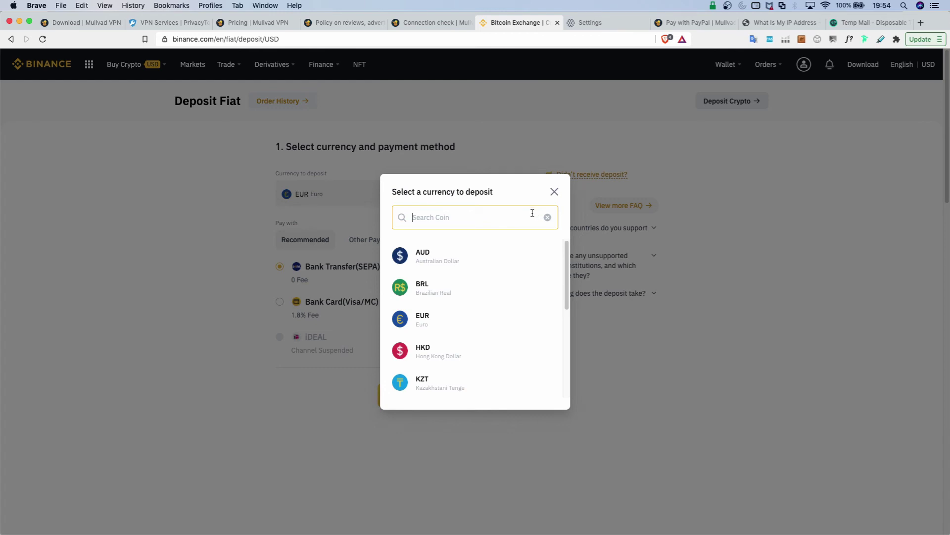
{"action": "scroll", "coordinate": [567, 249], "scroll_direction": "down", "scroll_amount": 1}
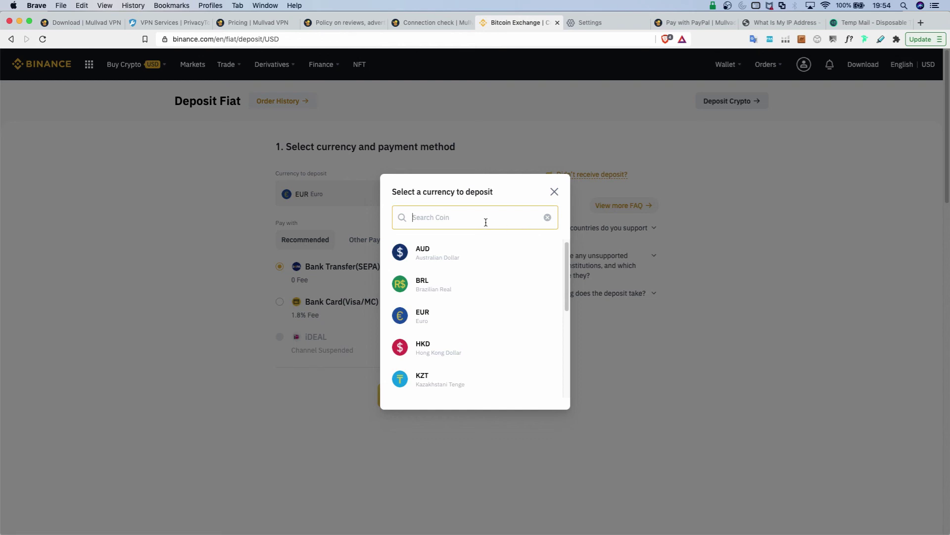
{"action": "left_click", "coordinate": [553, 192]}
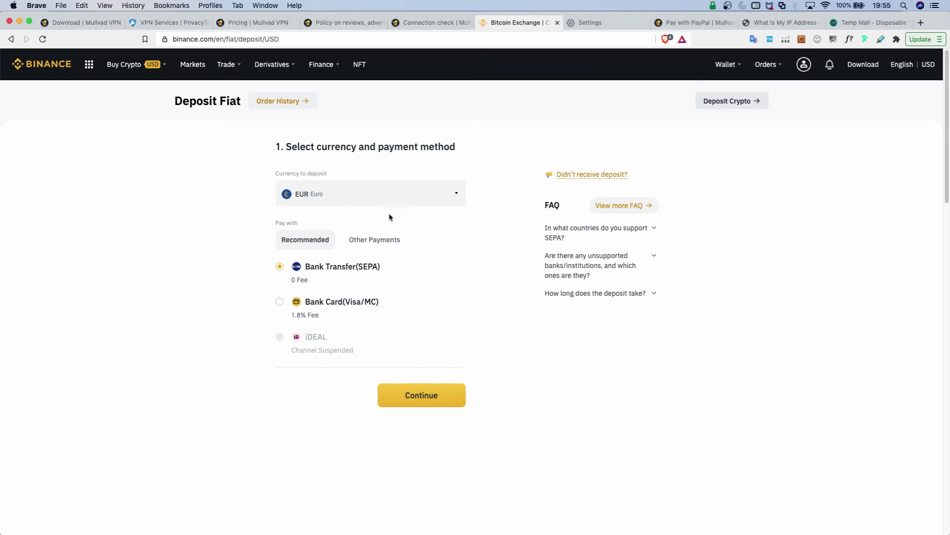
{"action": "left_click", "coordinate": [734, 101]}
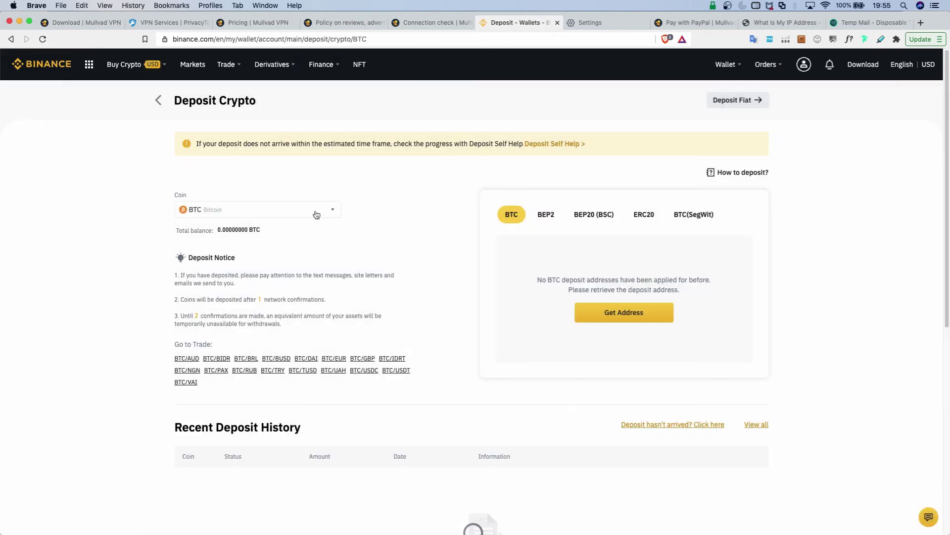
{"action": "left_click", "coordinate": [315, 210]}
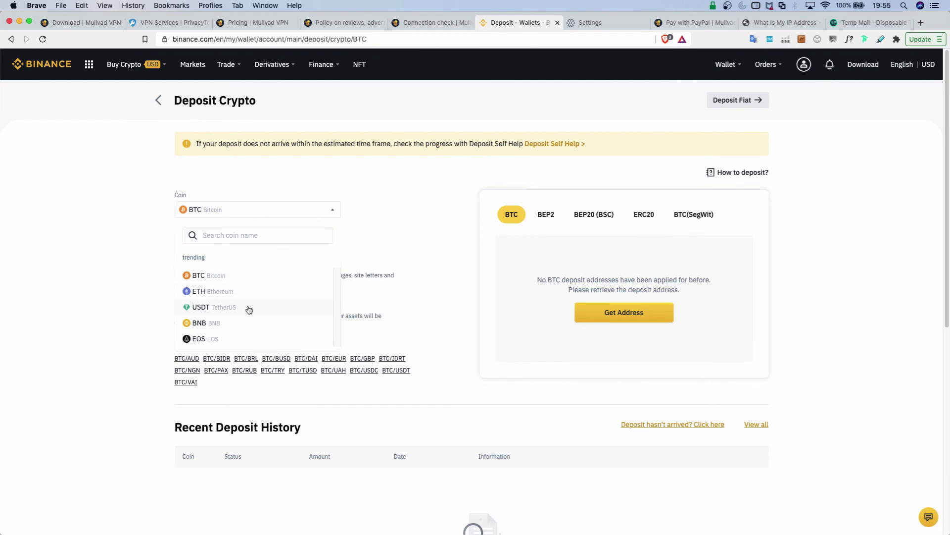
{"action": "scroll", "coordinate": [250, 315], "scroll_direction": "down", "scroll_amount": 1}
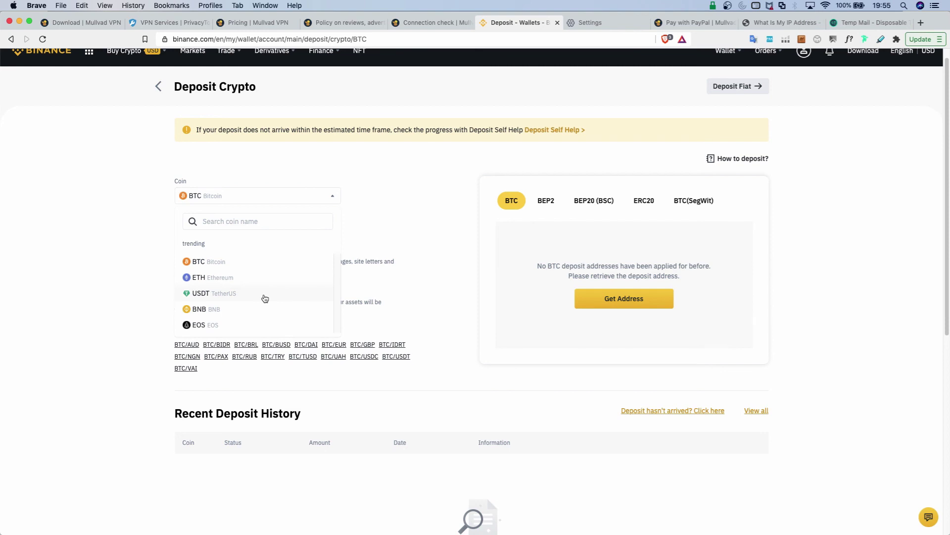
{"action": "left_click", "coordinate": [469, 231]}
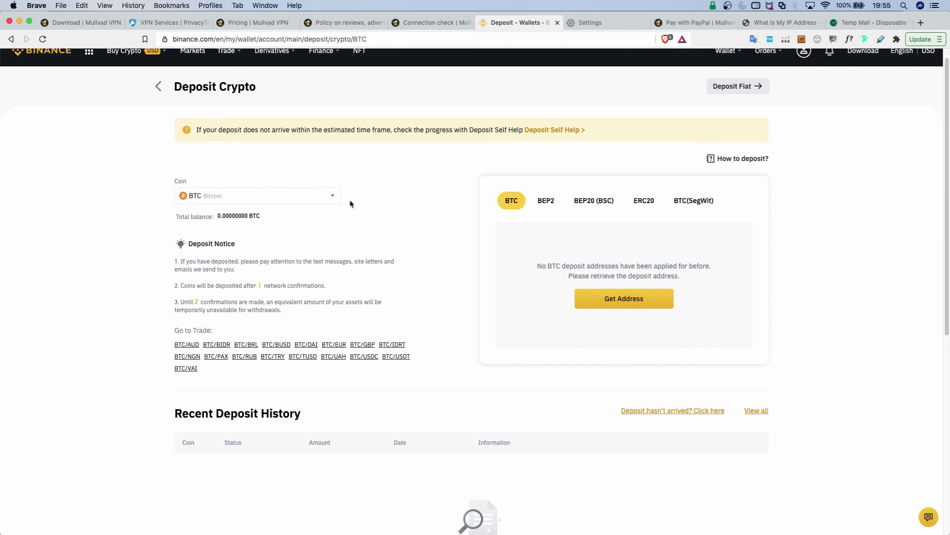
{"action": "left_click", "coordinate": [335, 196]}
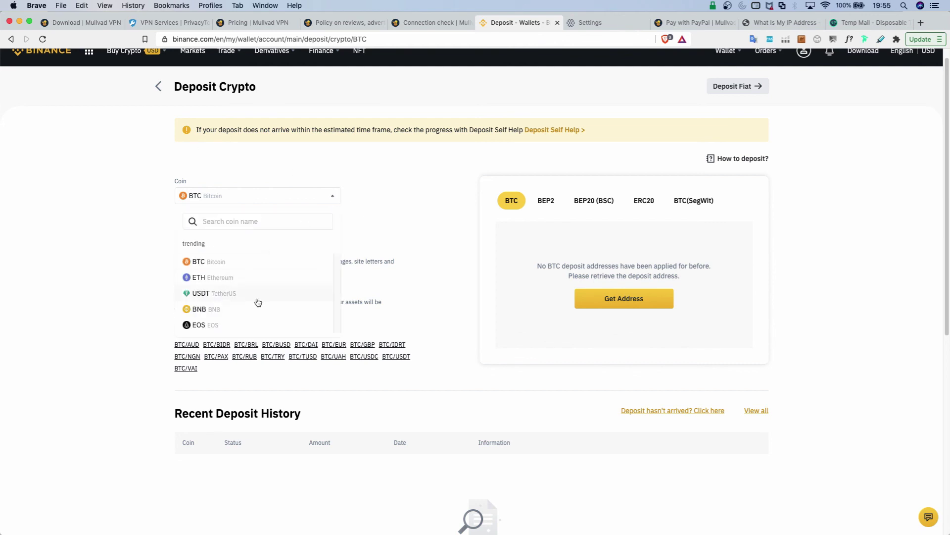
{"action": "left_click", "coordinate": [411, 253]}
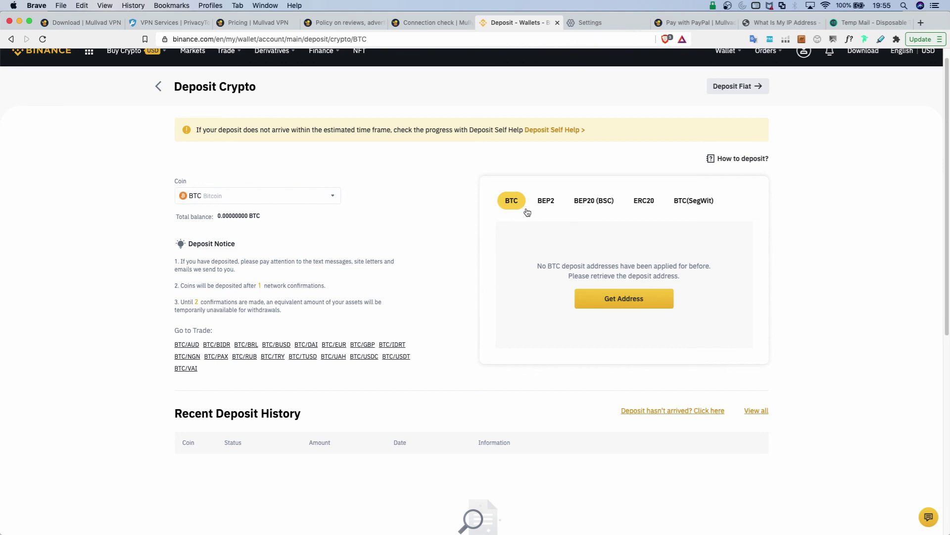
{"action": "scroll", "coordinate": [527, 212], "scroll_direction": "up", "scroll_amount": 1}
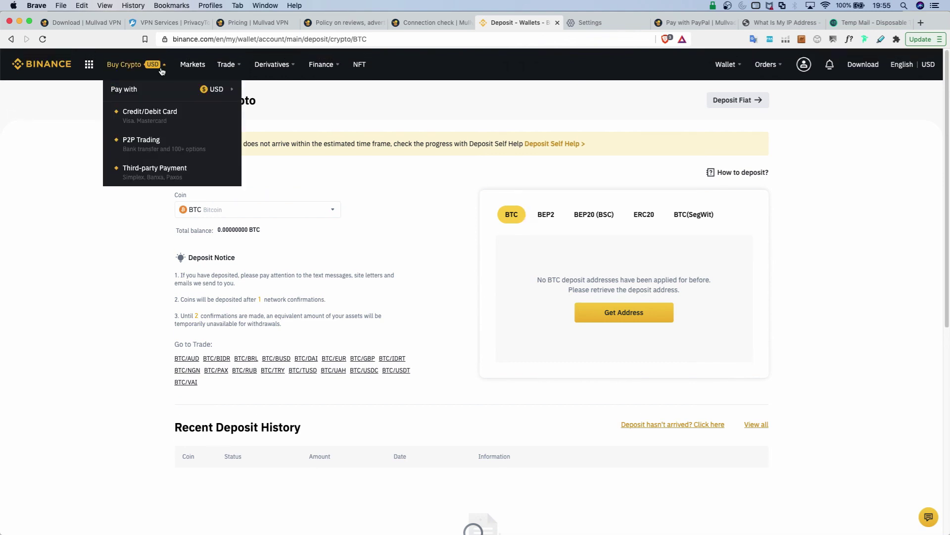